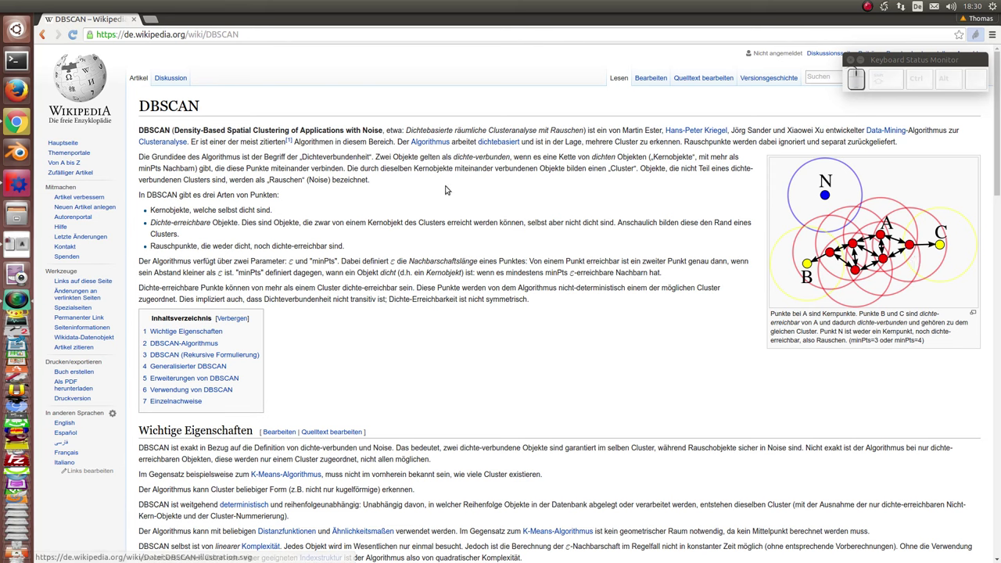
Close the Chrome DBSCAN Wikipedia window to return to the m03_analyse FreeCAD document.
left_click(6, 5)
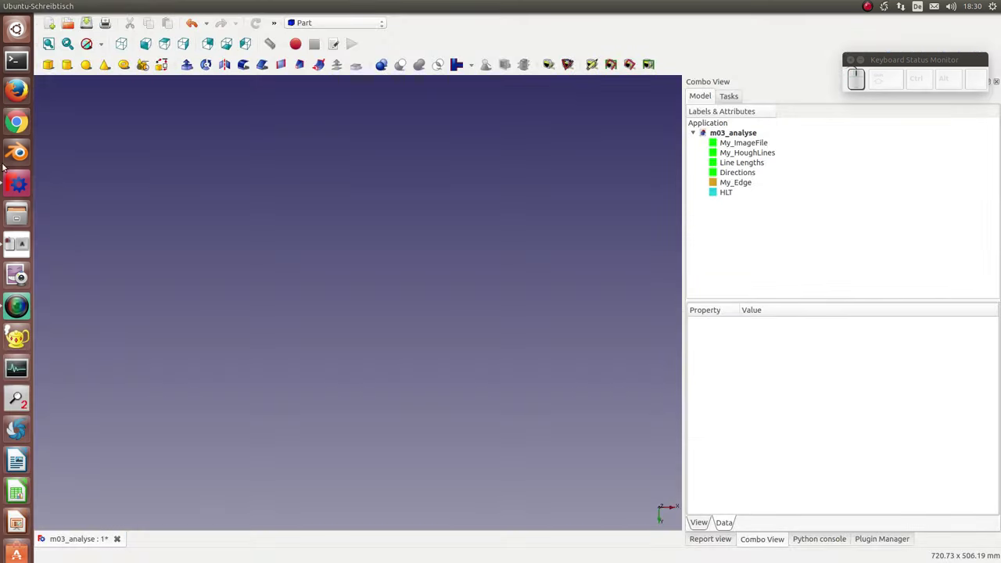
Open My_ImageFile's dialog and update its preview of the four grey blocks.
left_click(744, 144)
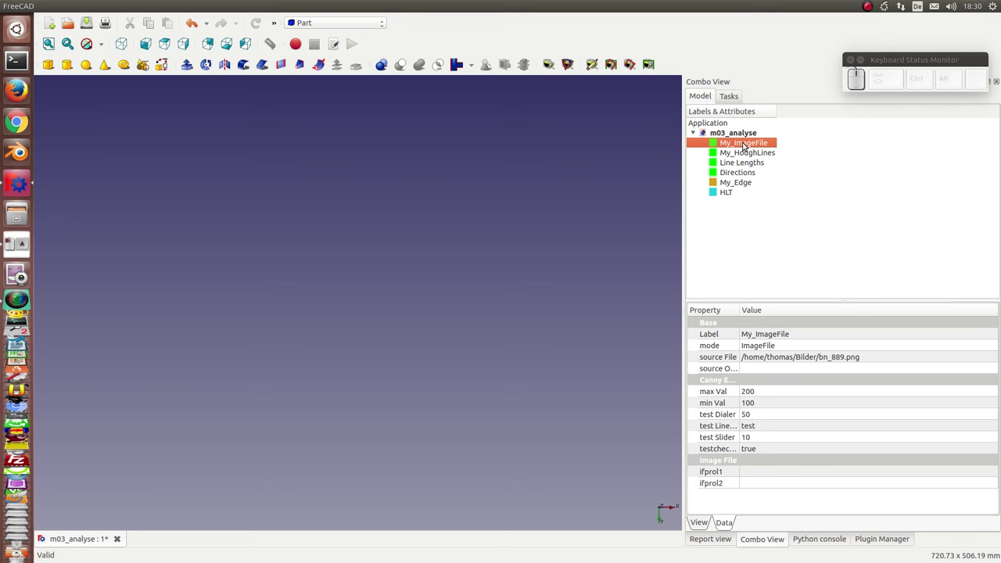
double_click(743, 144)
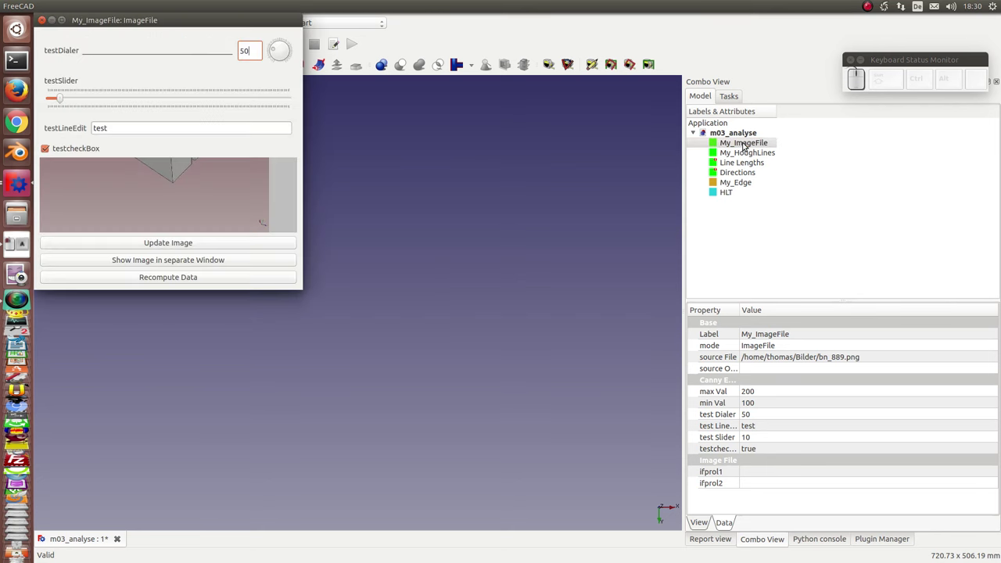
left_click(161, 283)
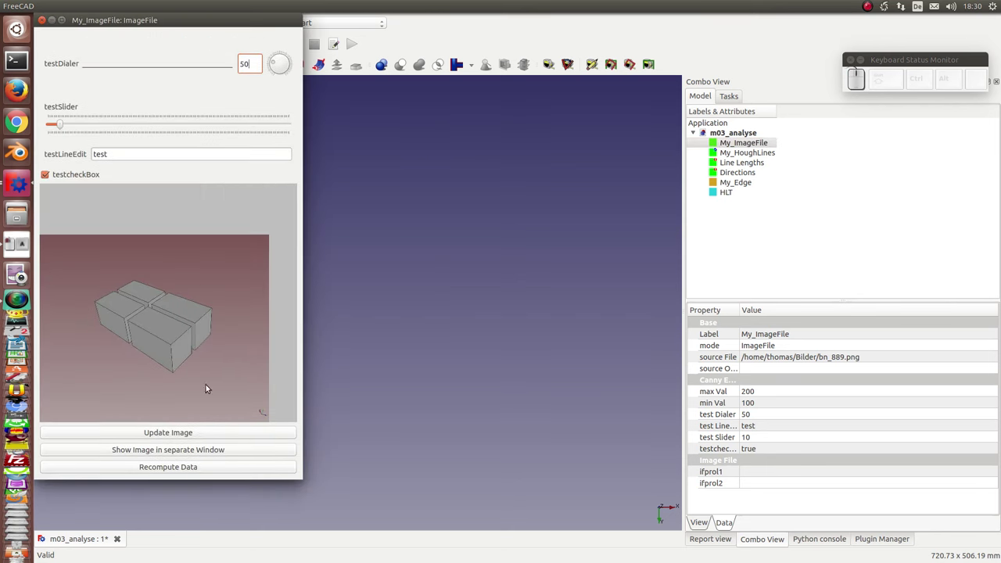
left_click(166, 434)
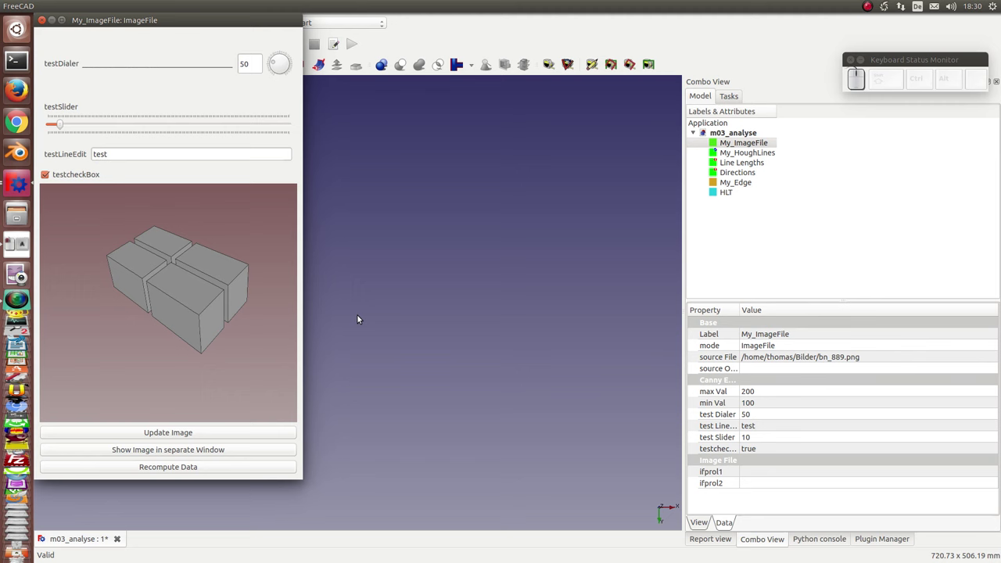
Open the My_HoughLines dialog (threshold 10) and refresh its detected-edge preview.
left_click(766, 153)
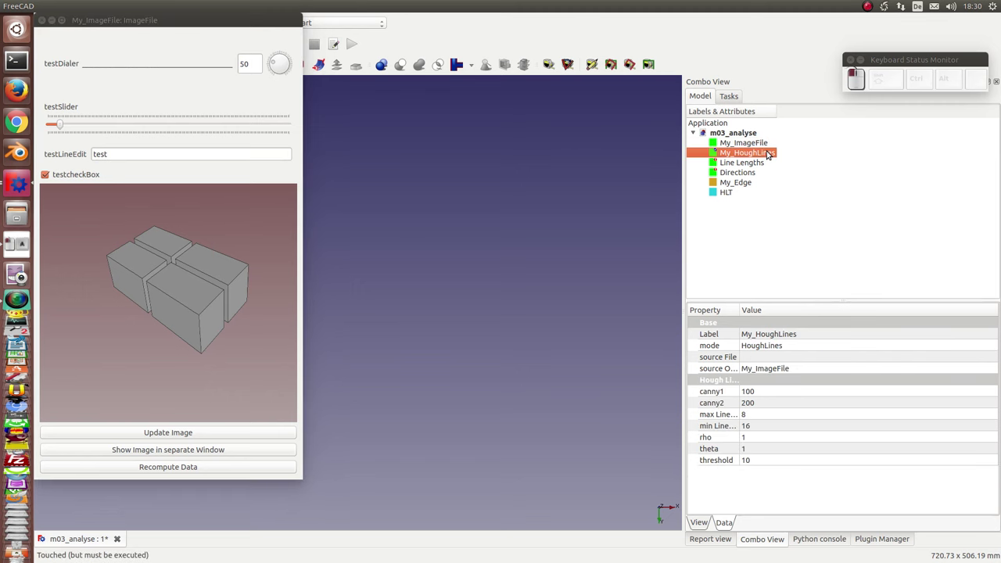
double_click(768, 153)
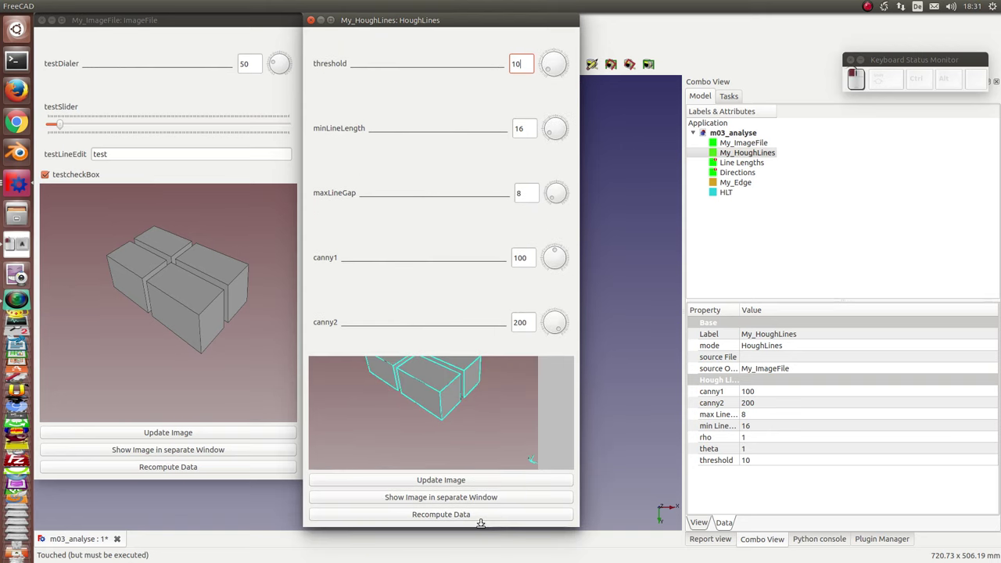
left_click(491, 519)
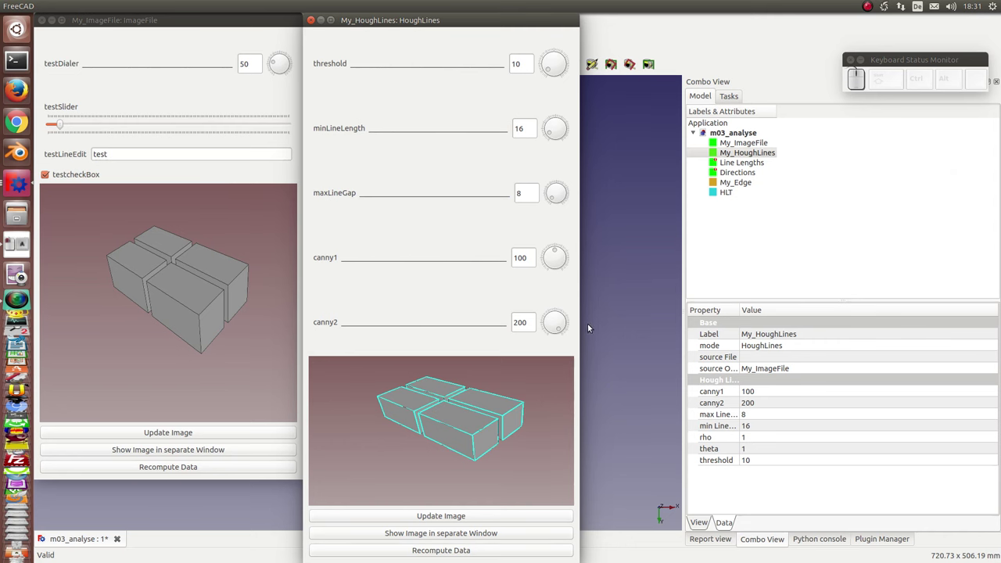
left_click(753, 164)
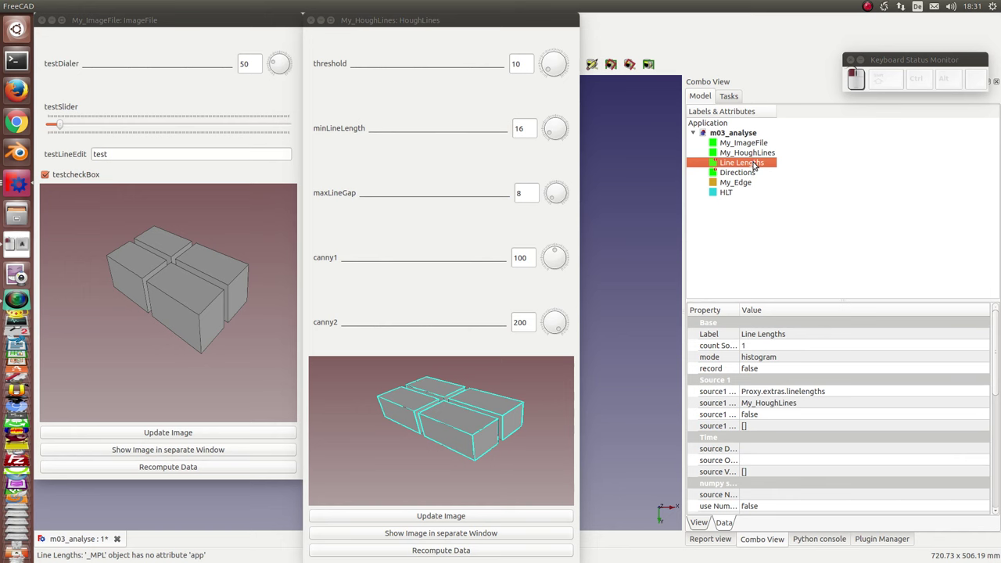
double_click(753, 162)
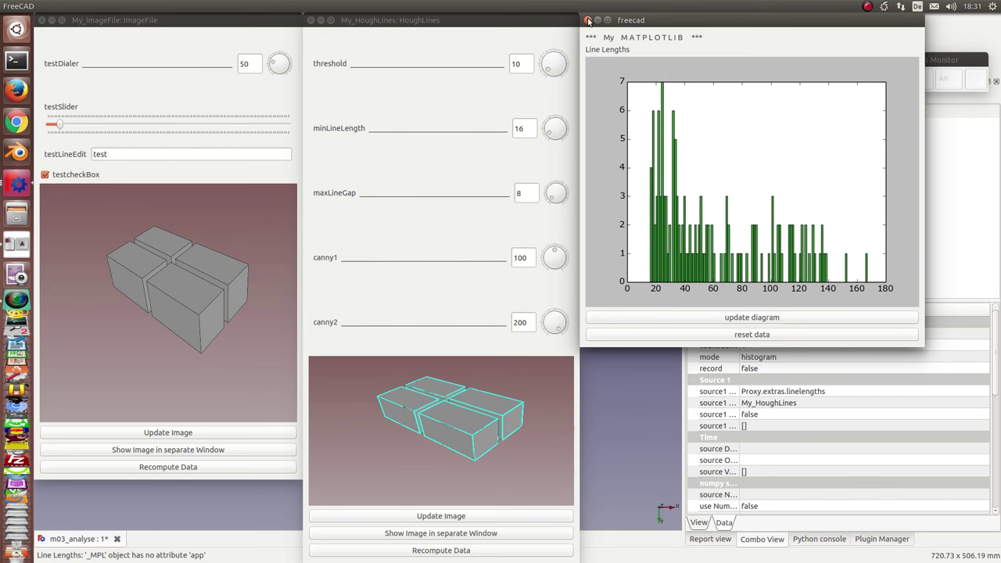
left_click(588, 19)
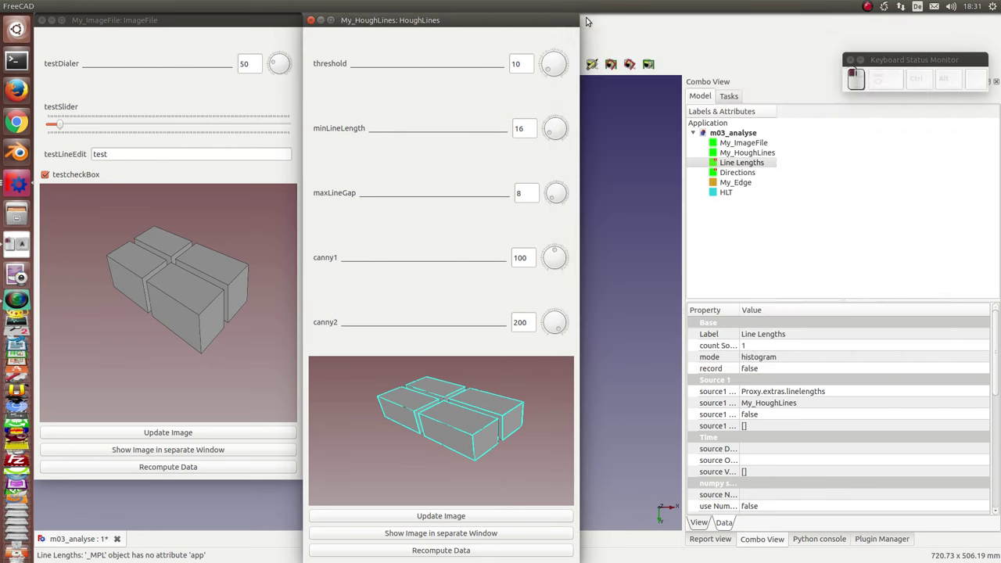
double_click(737, 173)
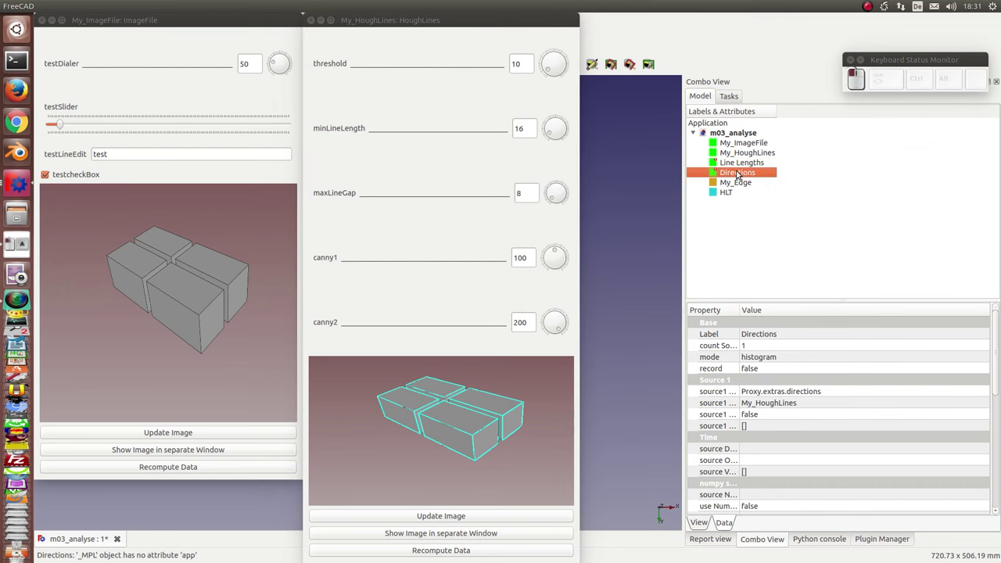
left_click_drag(706, 22, 499, 22)
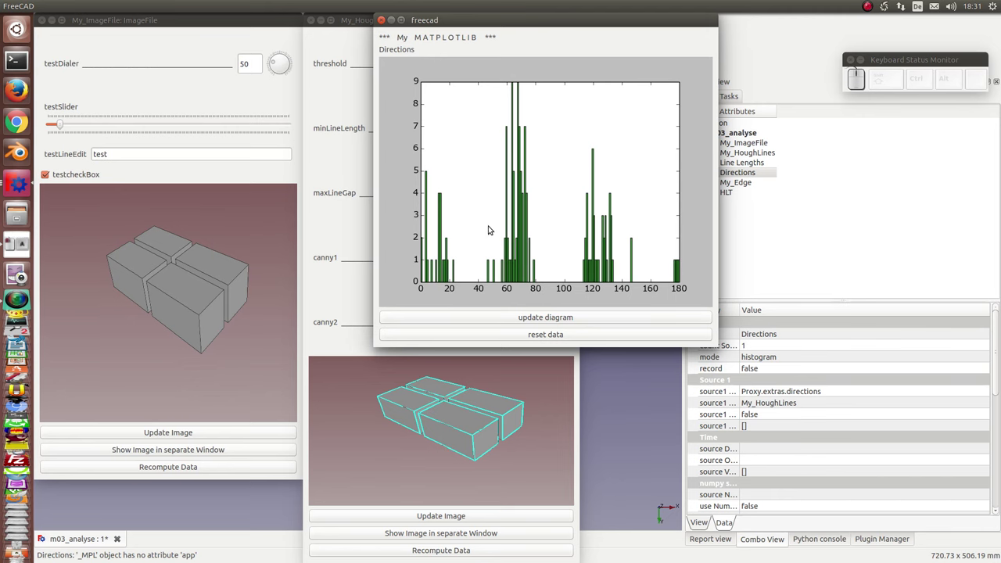
left_click(521, 317)
left_click(382, 20)
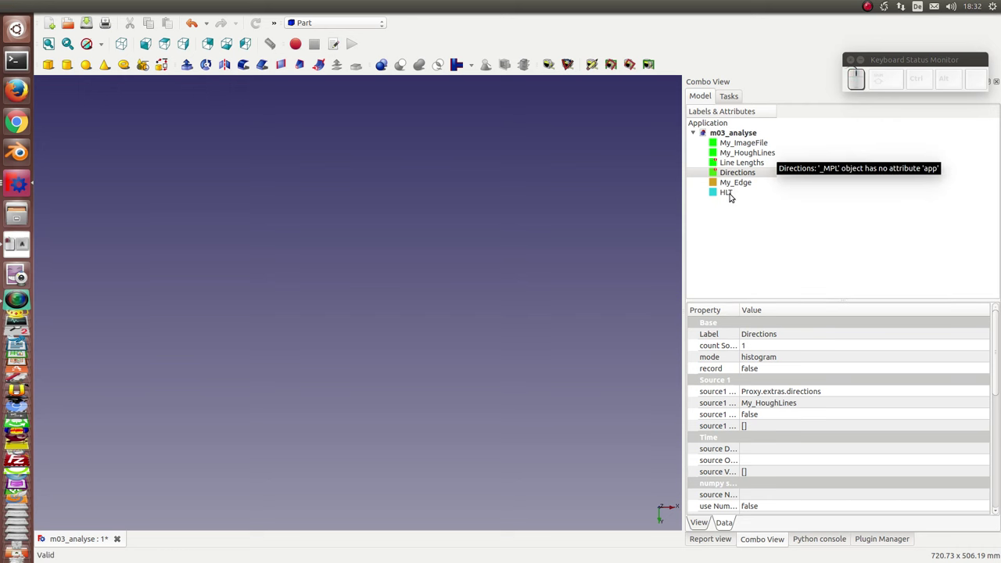
Open the HLT post-processing dialog and make its window taller.
left_click(727, 193)
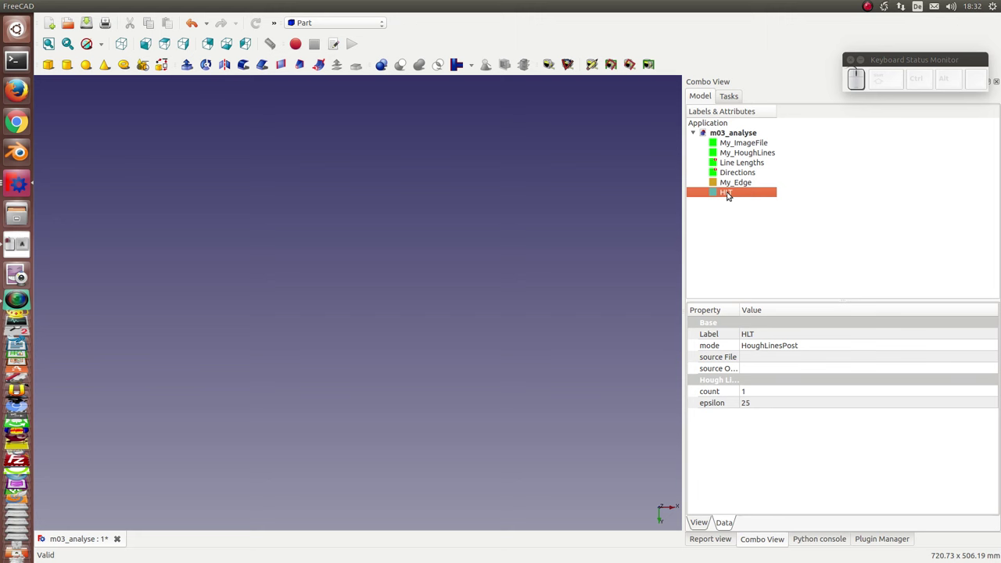
double_click(727, 193)
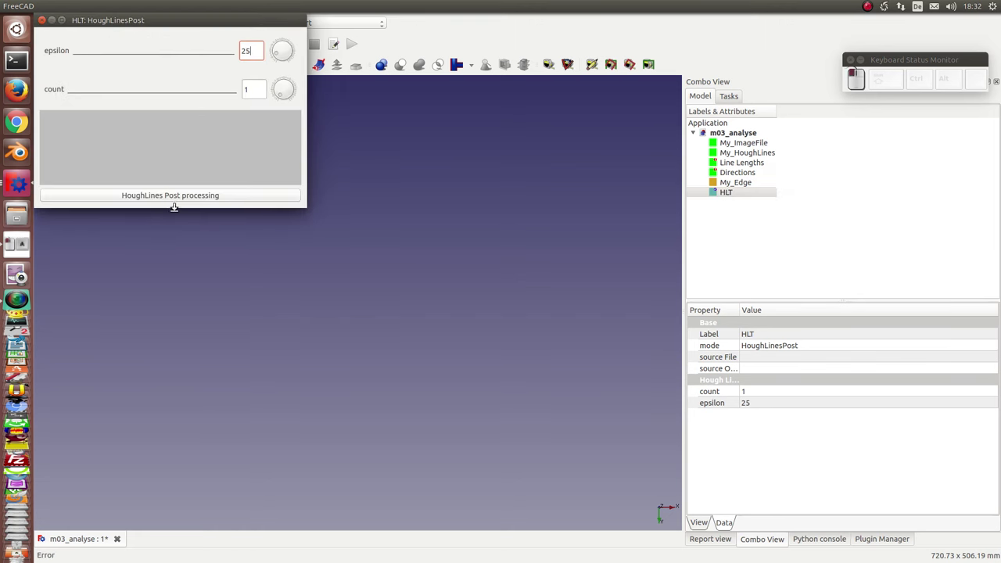
left_click_drag(174, 205, 210, 345)
left_click_drag(199, 18, 222, 28)
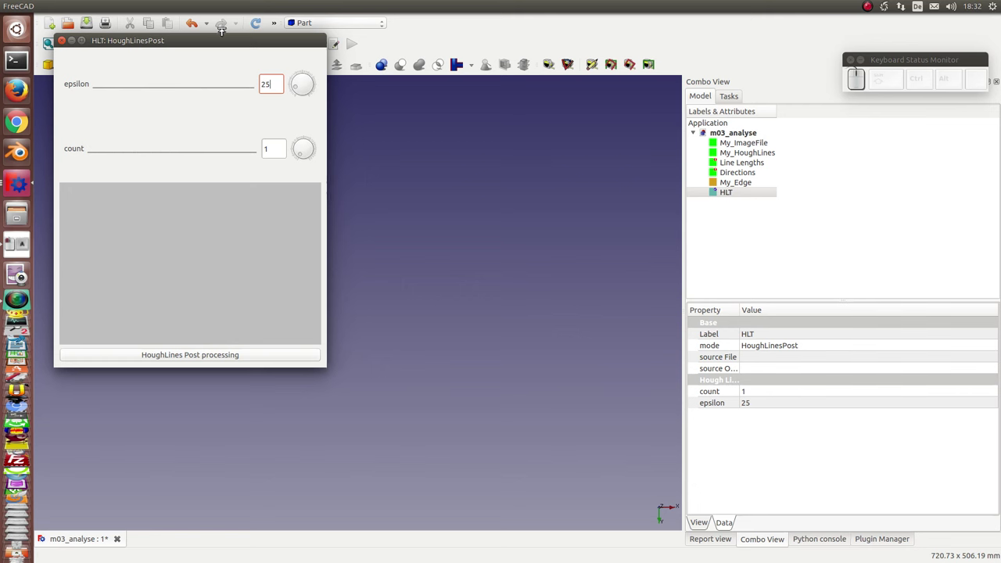
Change epsilon from 25 to 50 and count from 1 to 3.
double_click(269, 84)
type("50")
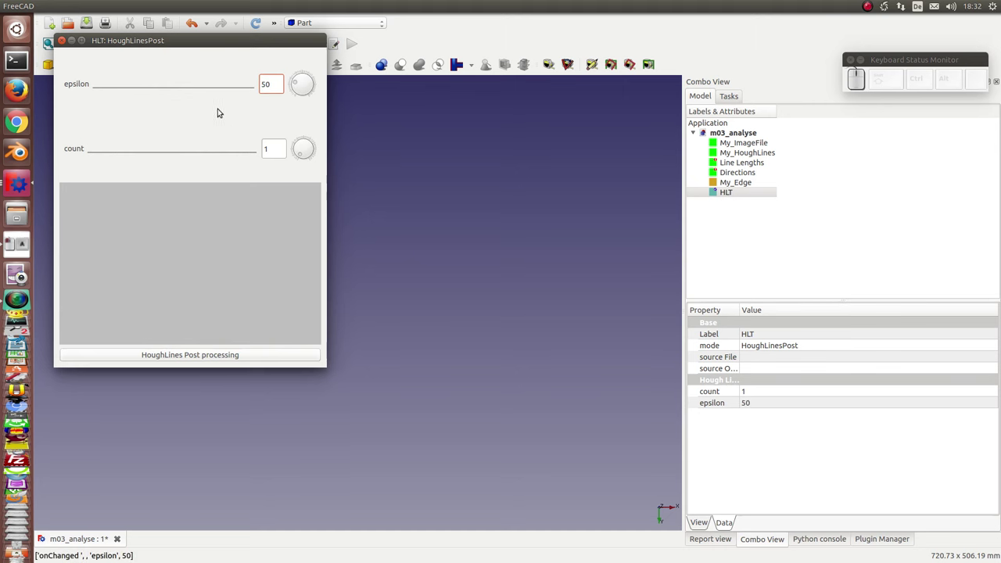
left_click(269, 147)
key("BackSpace")
type("3")
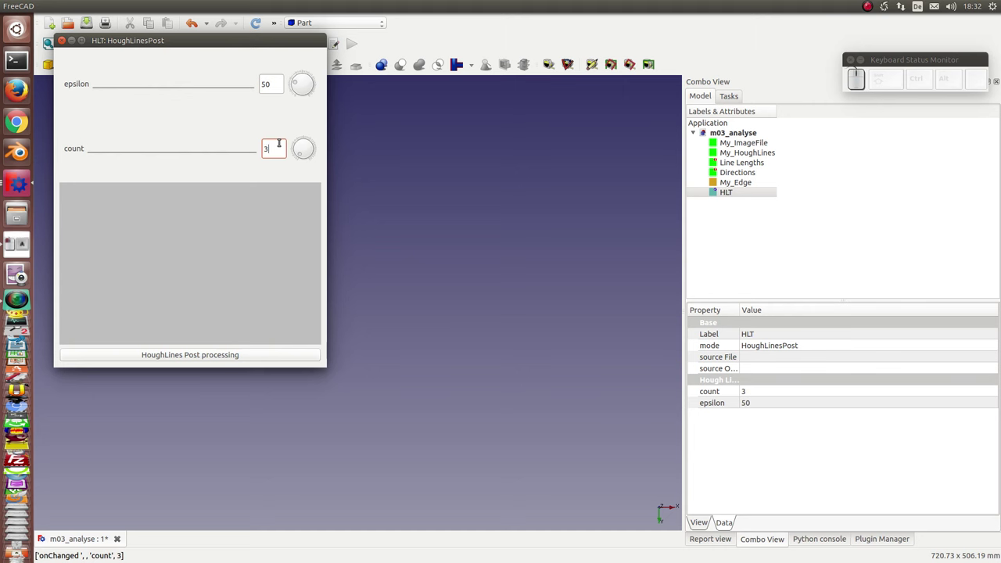
Run HoughLines post-processing with epsilon 50 and count 3, arranging the widened plot window.
left_click(183, 355)
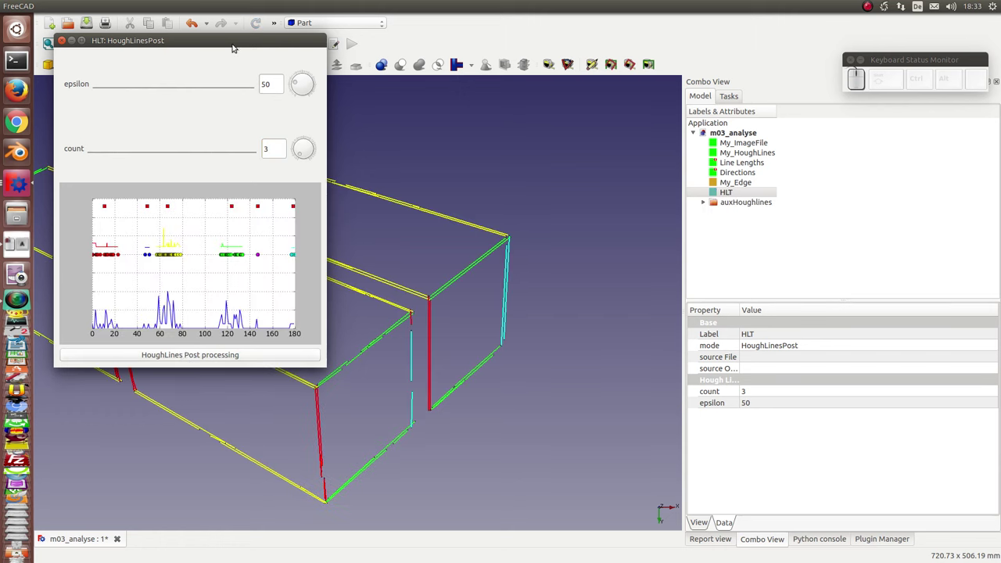
left_click_drag(240, 40, 811, 101)
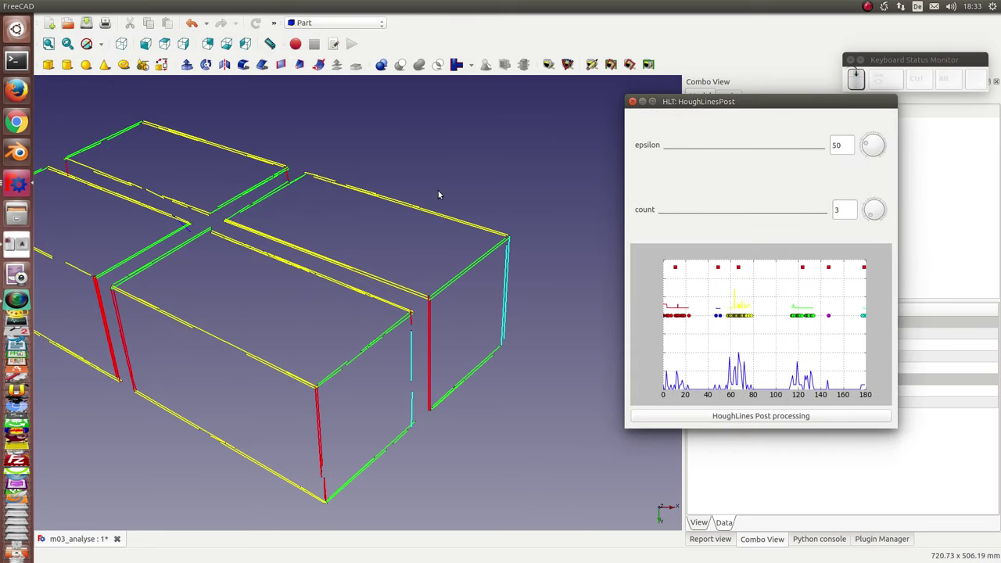
scroll(438, 192, "down", 3)
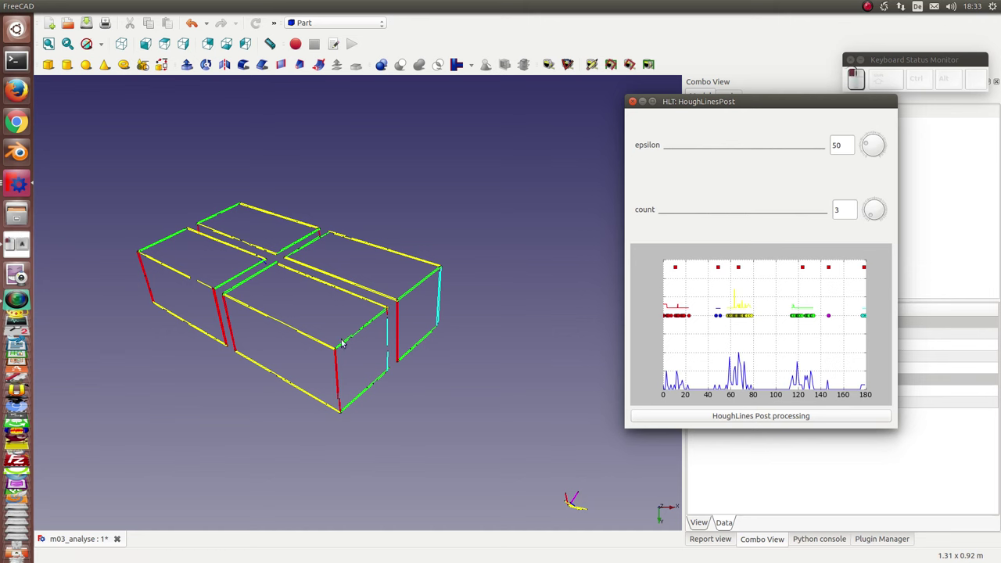
left_click_drag(721, 104, 437, 91)
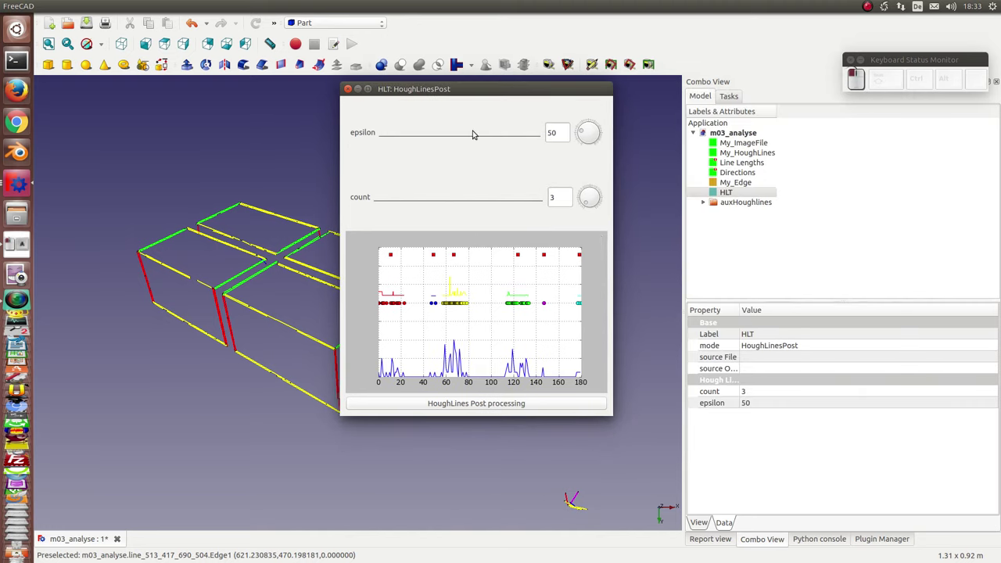
left_click_drag(613, 240, 999, 239)
left_click_drag(495, 90, 502, 21)
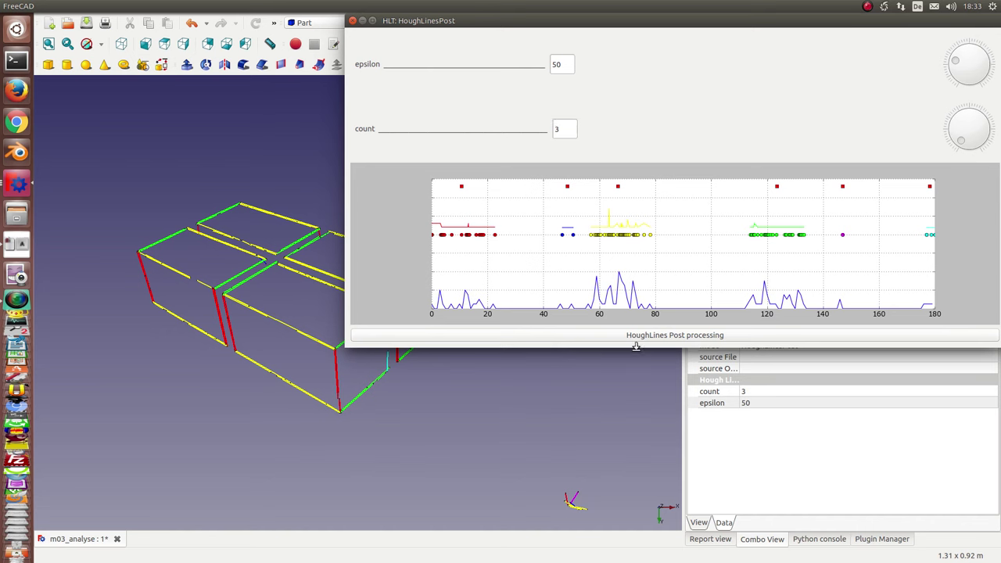
Shorten the HLT dialog and pan to show the direction-coloured boxes beside the properties.
left_click_drag(637, 349, 631, 258)
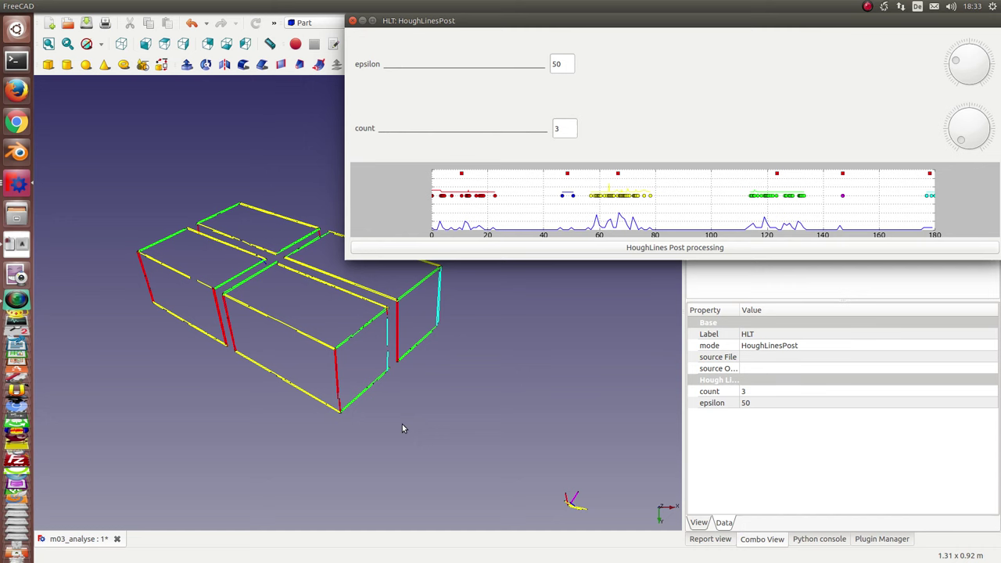
middle_click_drag(459, 393, 420, 439)
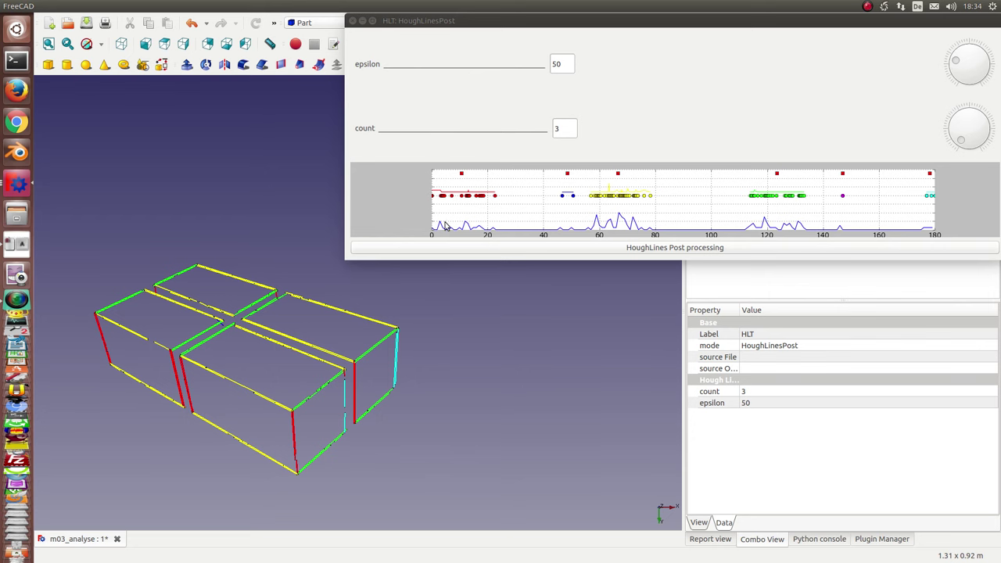
scroll(200, 395, "up", 3)
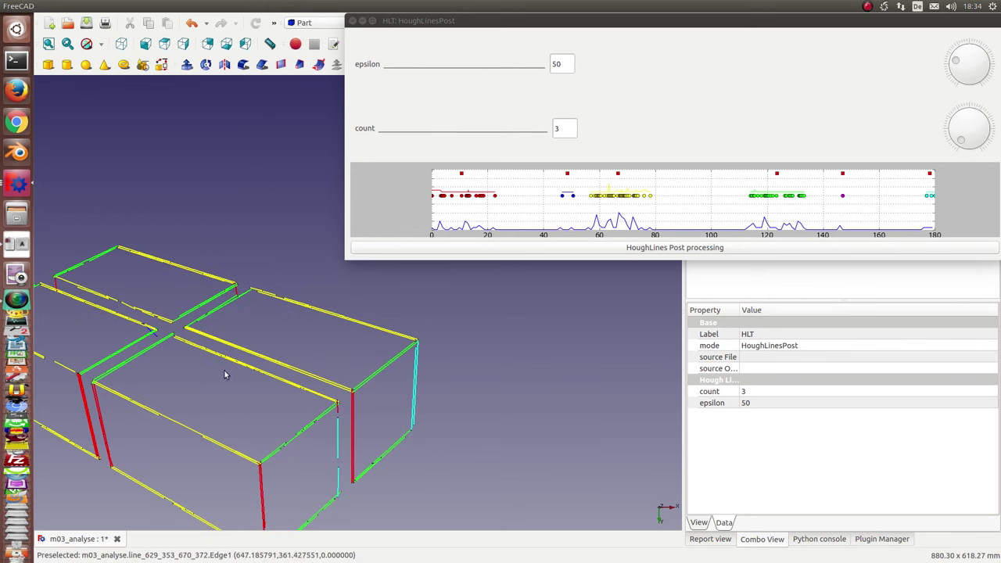
middle_click_drag(223, 380, 350, 294)
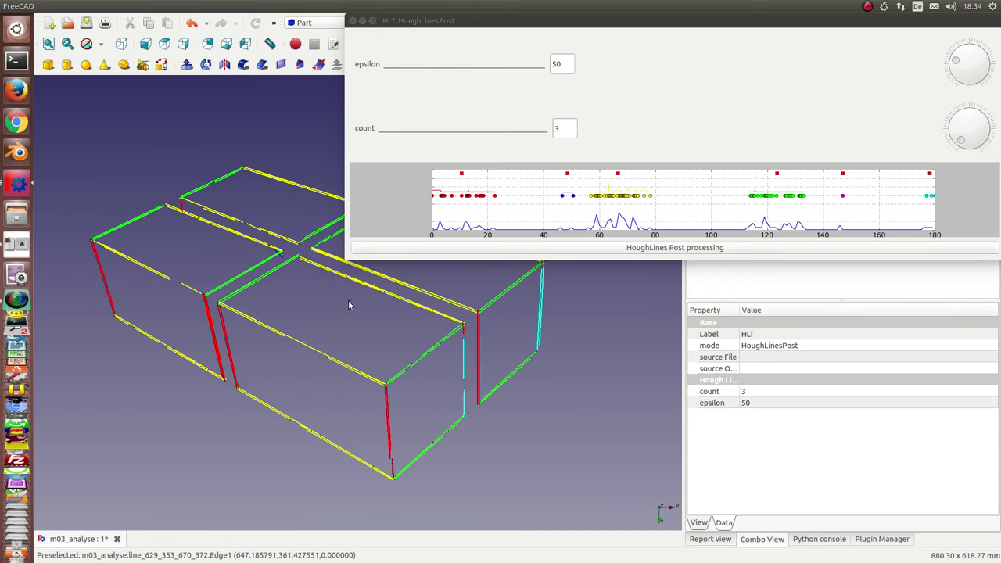
scroll(346, 302, "down", 1)
left_click_drag(545, 28, 662, 27)
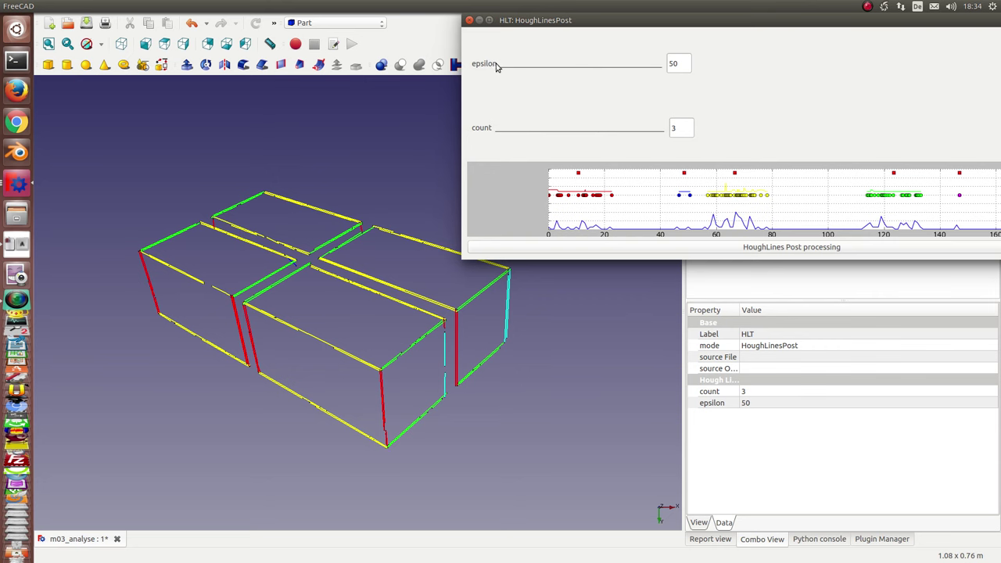
left_click_drag(597, 28, 484, 52)
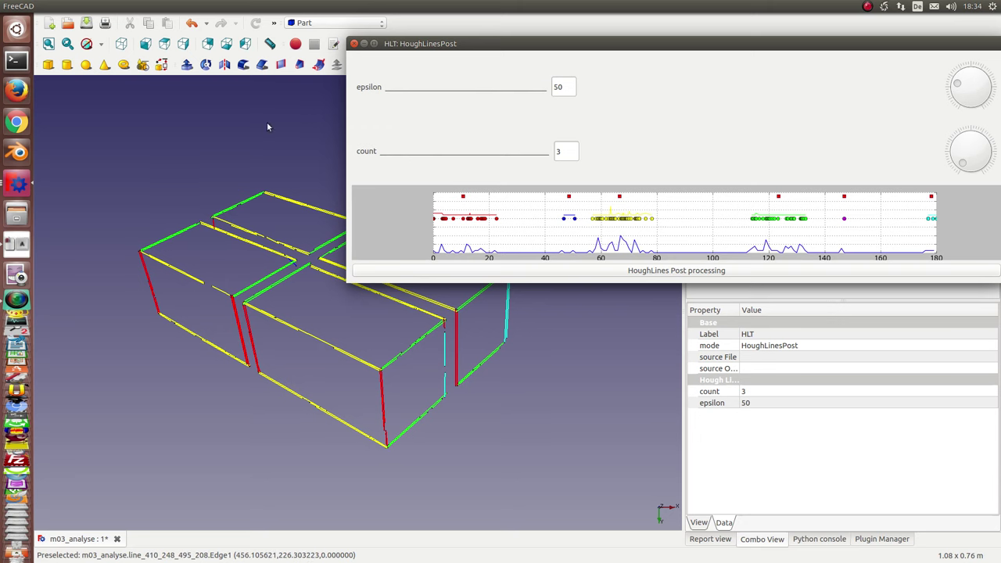
Change epsilon from 50 to 25 to recolour edges, then reposition and widen the window.
left_click_drag(568, 87, 543, 85)
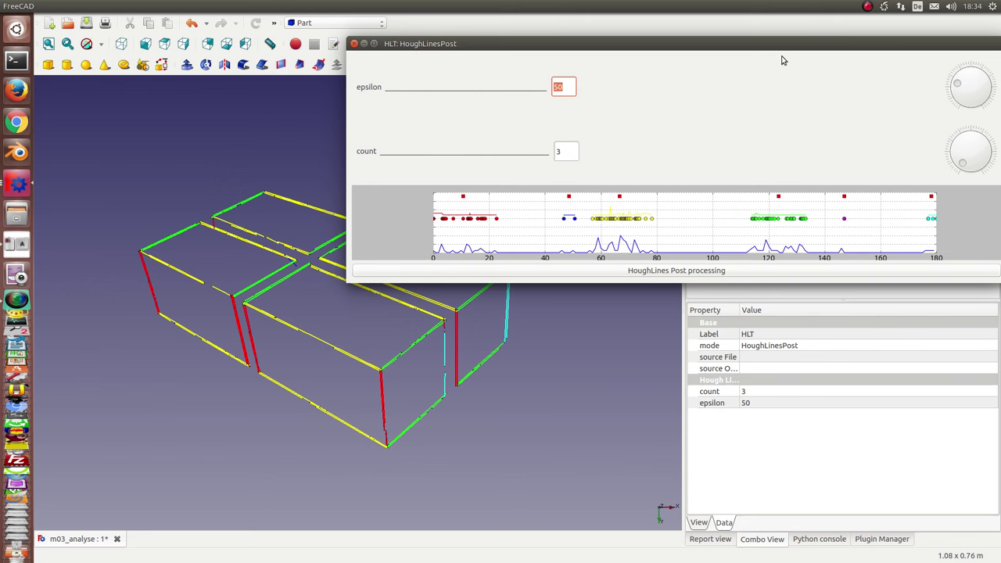
type("25")
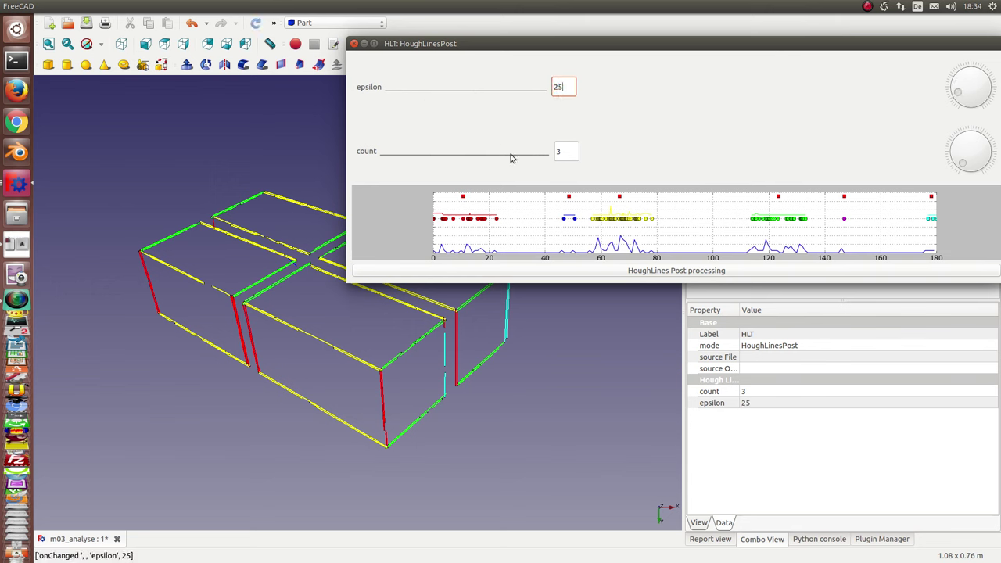
left_click(631, 277)
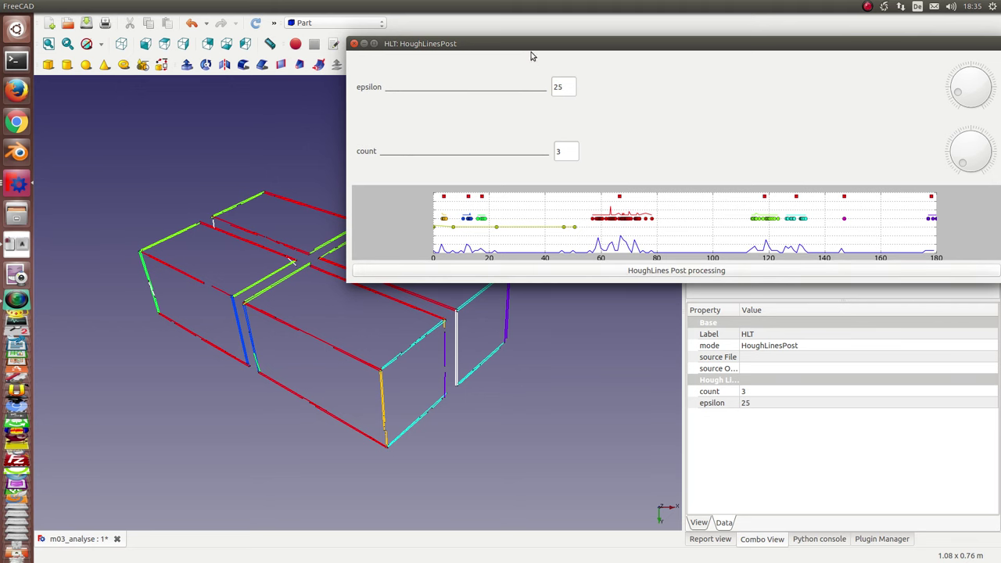
left_click_drag(532, 44, 670, 11)
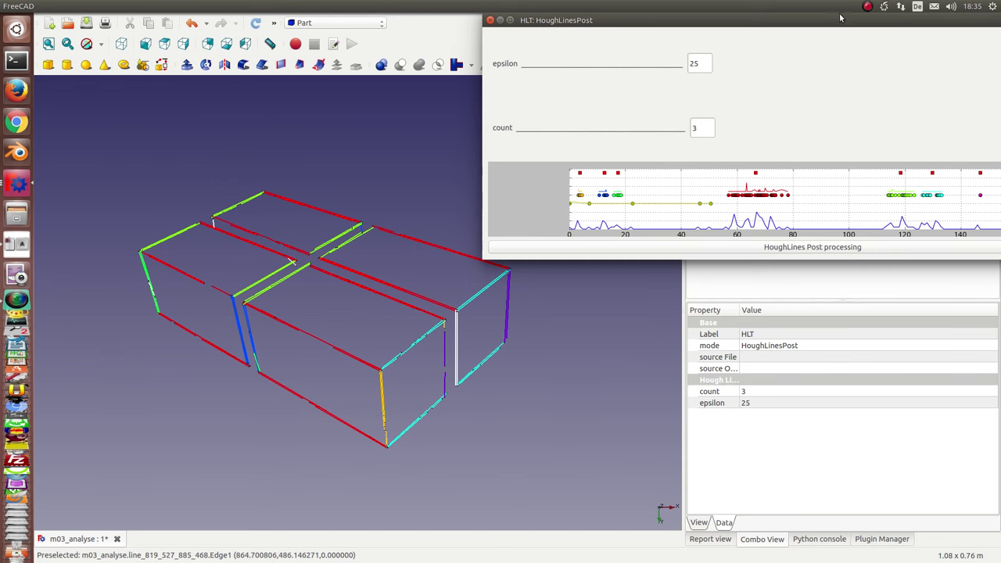
left_click_drag(841, 17, 566, 26)
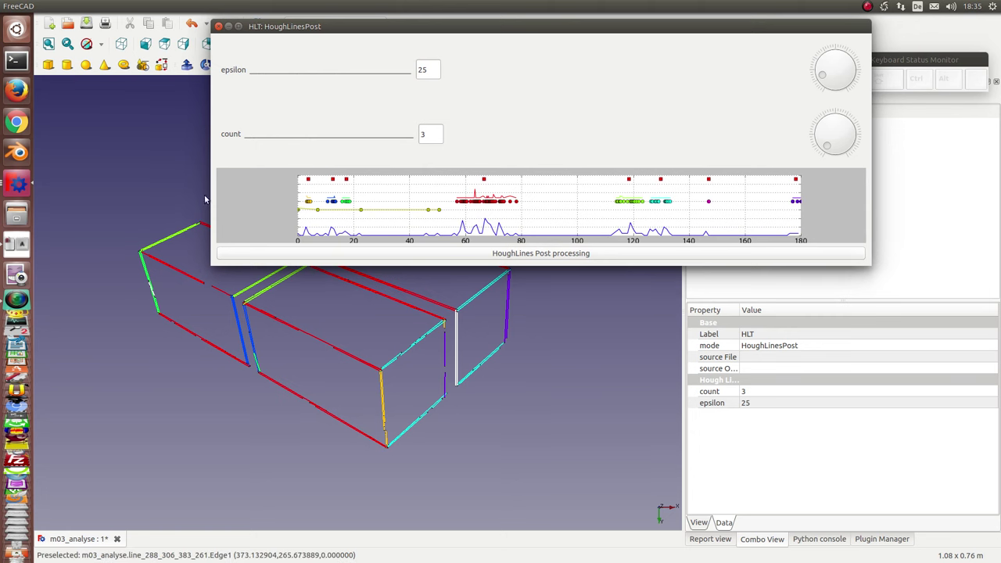
left_click_drag(212, 195, 34, 197)
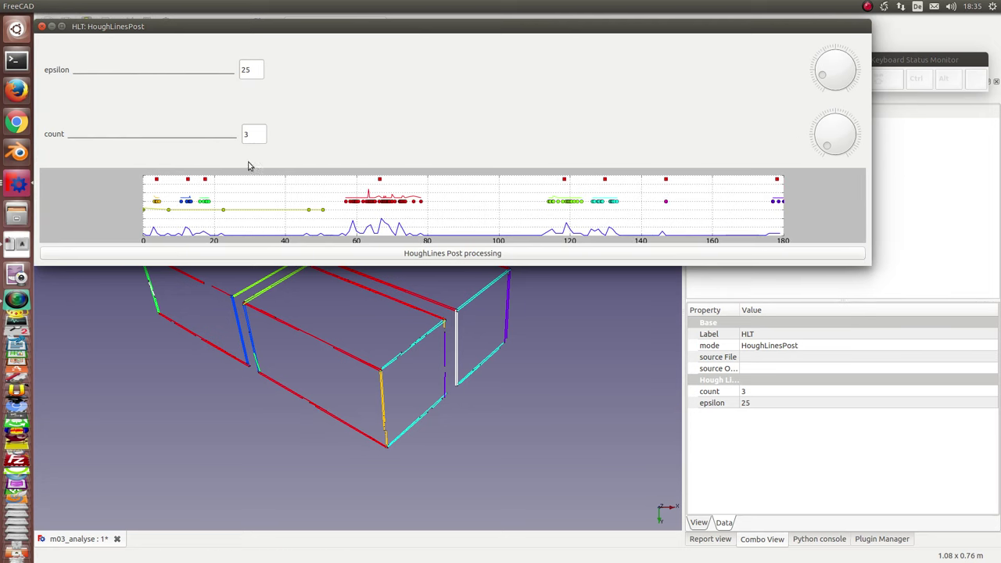
Set epsilon to 15 to regroup the edge clusters, and pan the model view down.
left_click(252, 68)
key("Left")
type("1")
key("End")
key("BackSpace")
key("BackSpace")
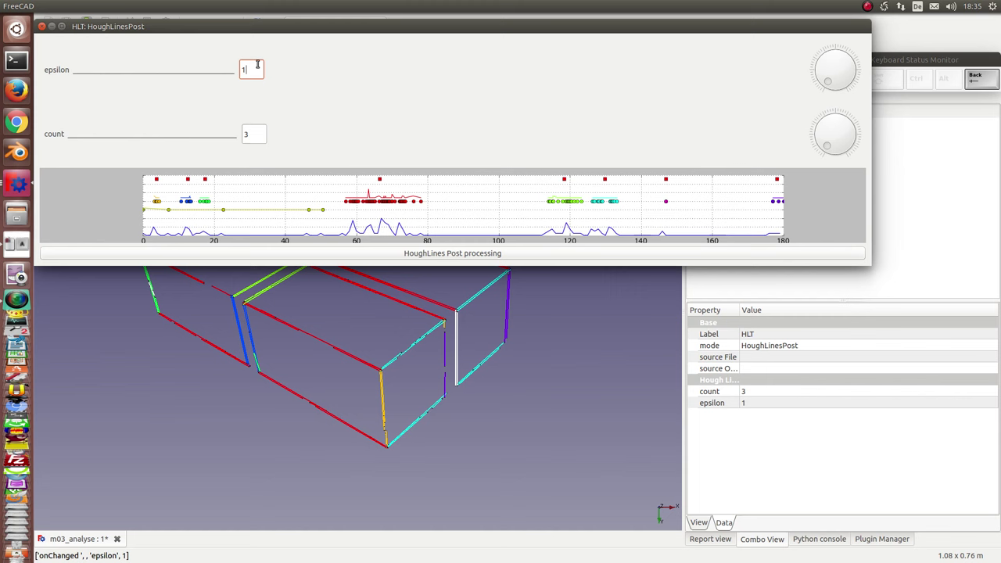
type("5")
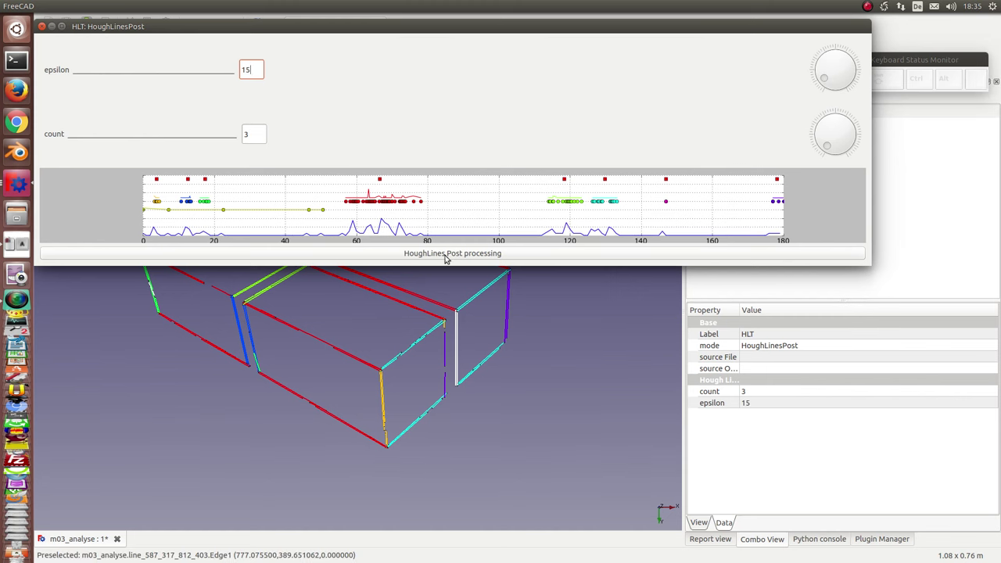
left_click(417, 275)
middle_click_drag(214, 405, 213, 498, "shift")
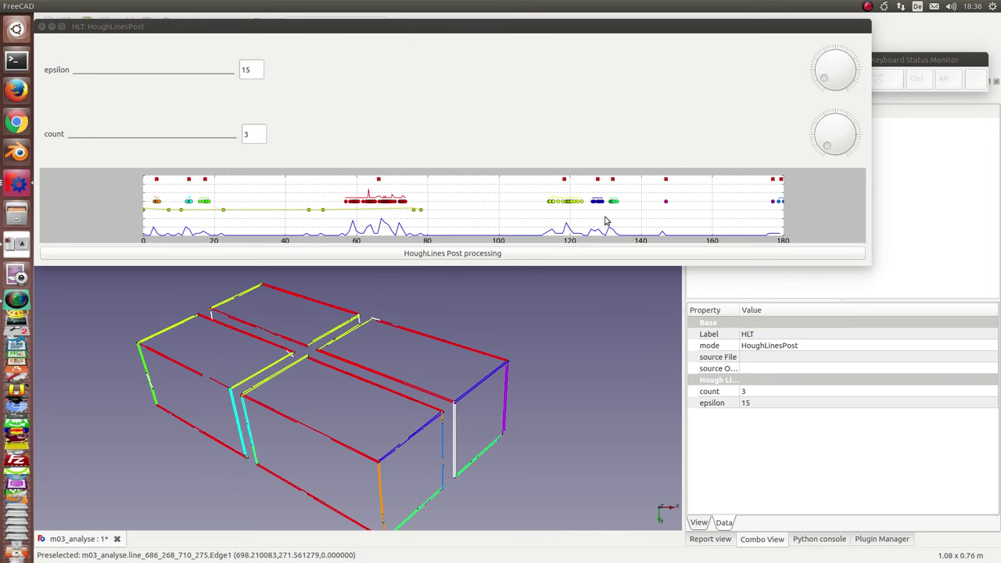
left_click(254, 69)
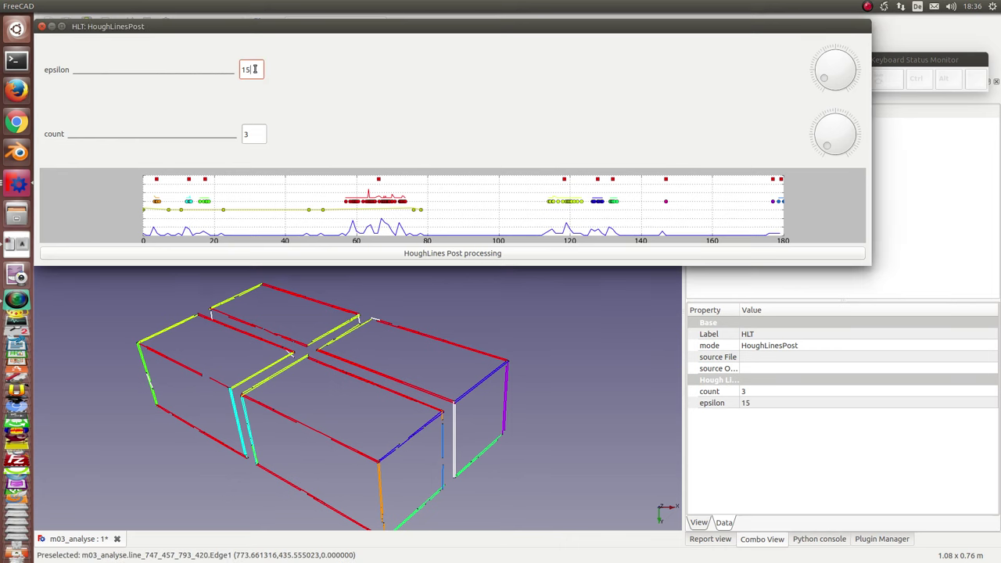
Set epsilon to 5 for finer direction clusters and stretch the window to enlarge the plot.
key("BackSpace")
key("BackSpace")
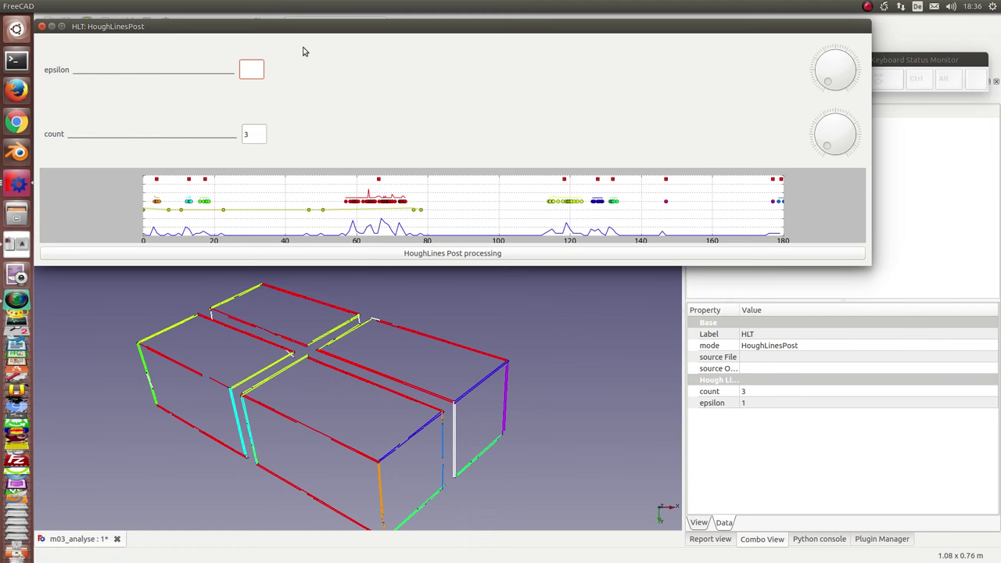
type("5")
key("Return")
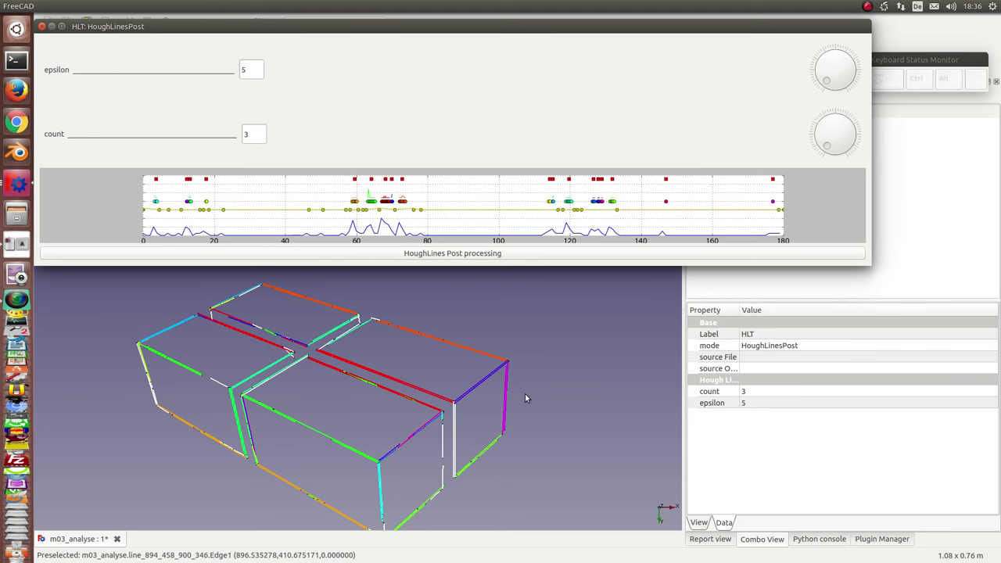
scroll(342, 369, "down", 2)
scroll(262, 425, "up", 1)
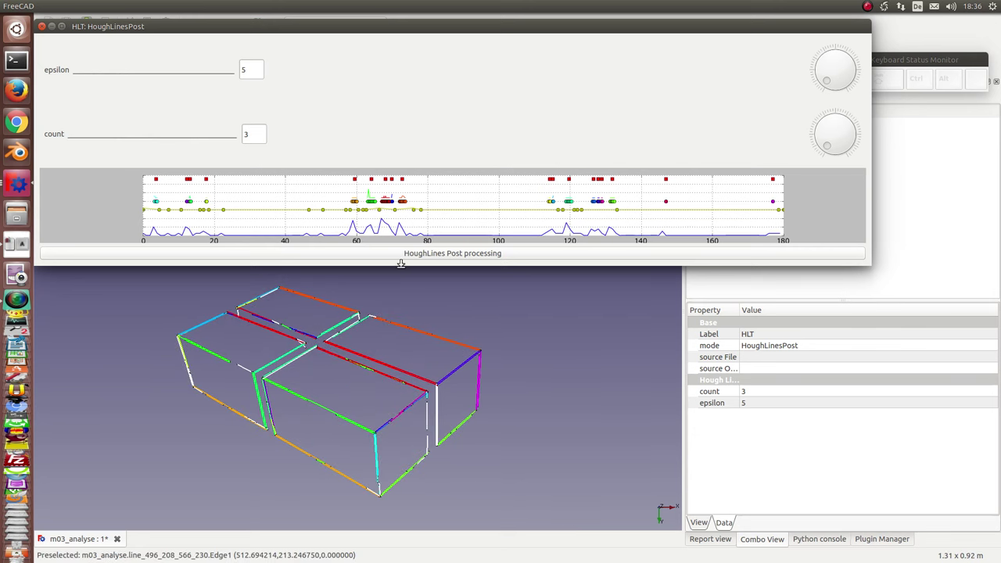
left_click_drag(400, 265, 401, 532)
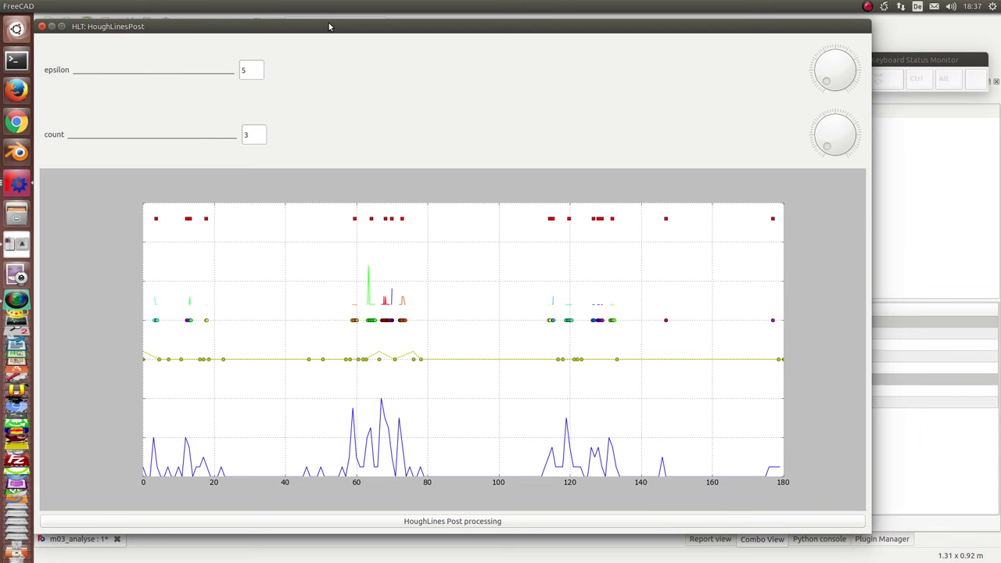
Close the HoughLinesPost plot window and hide the whole auxHoughlines003 line group.
key("Escape")
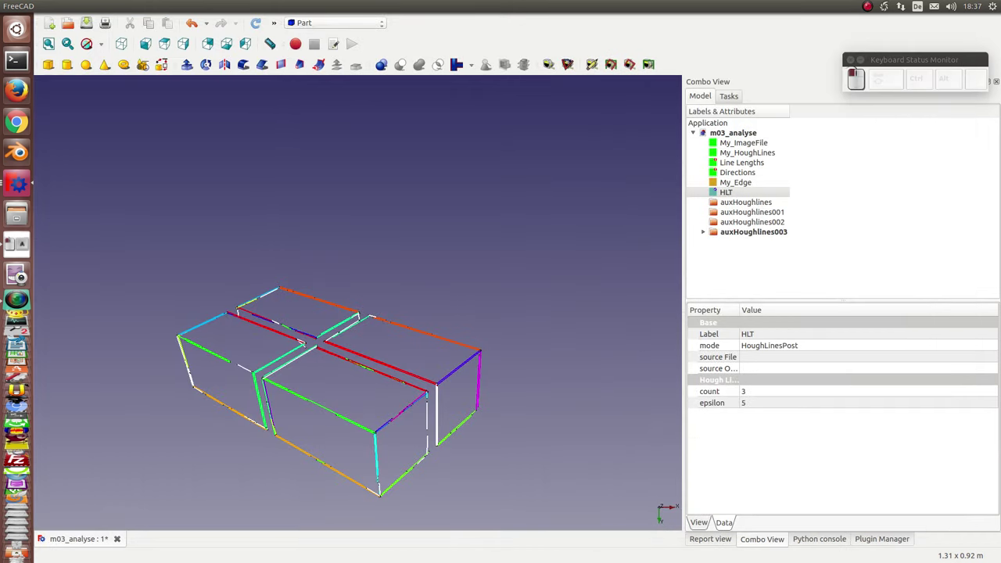
left_click(732, 204)
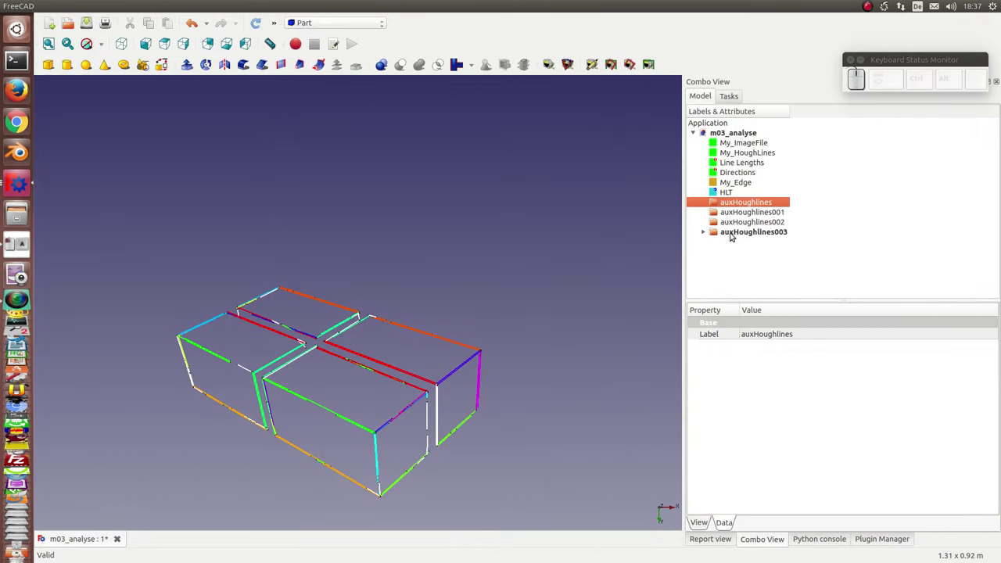
left_click(730, 234)
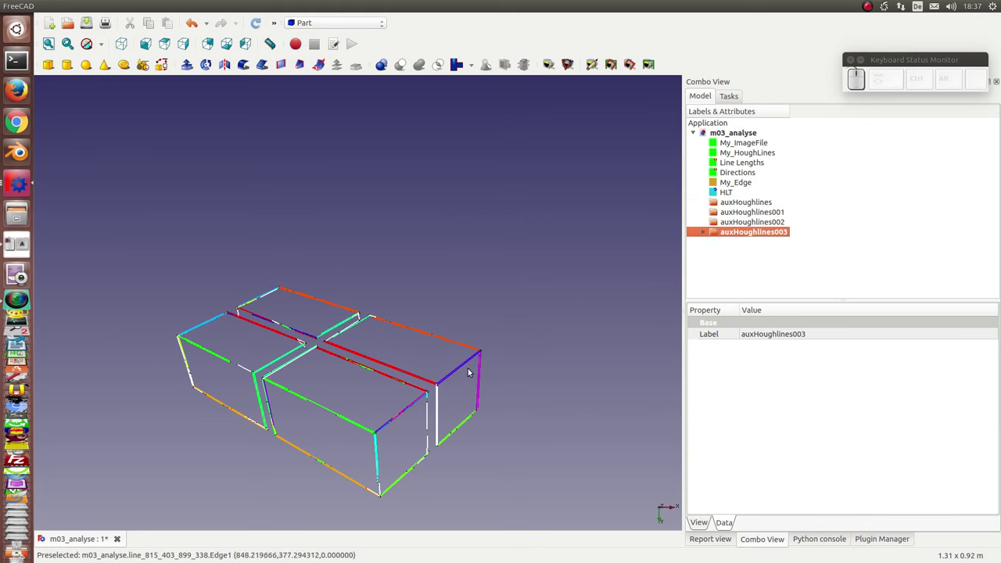
left_click(703, 232)
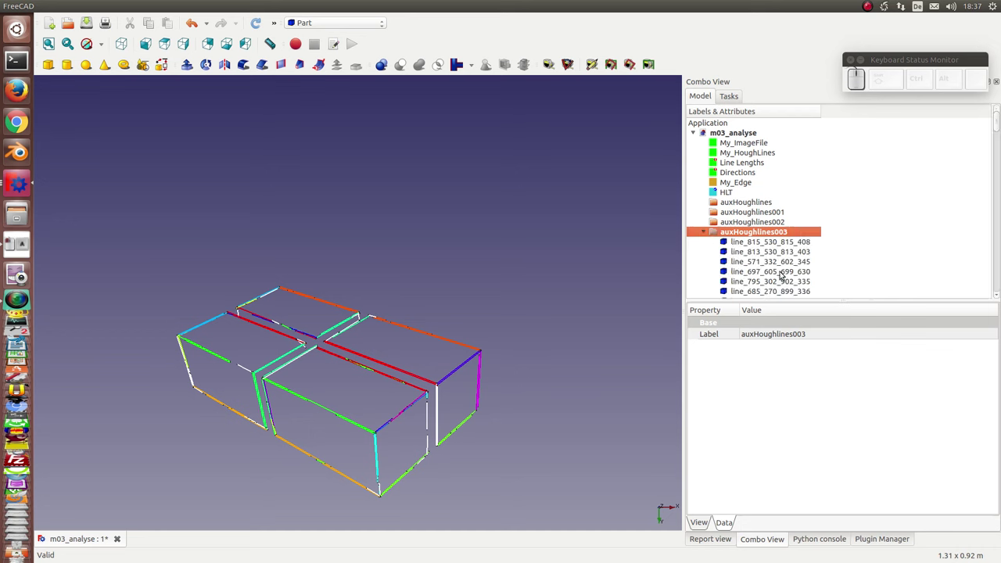
scroll(757, 247, "down", 4)
scroll(756, 247, "down", 8)
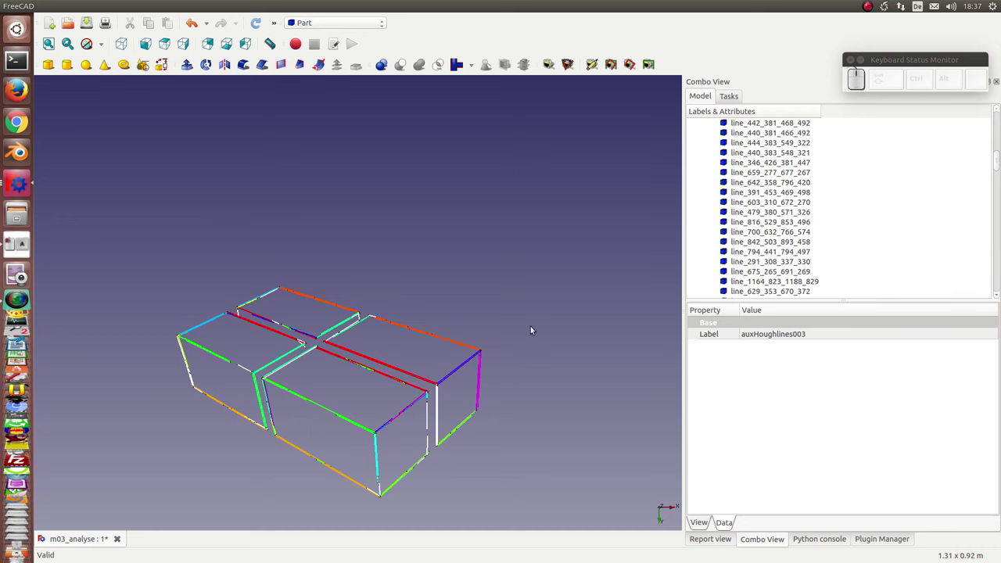
scroll(743, 266, "up", 12)
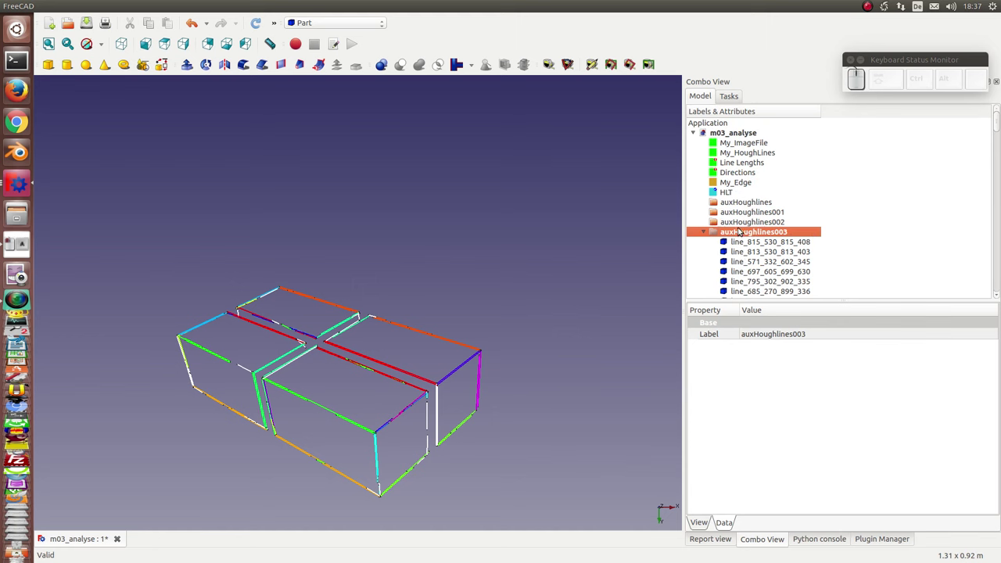
key("space")
key("space")
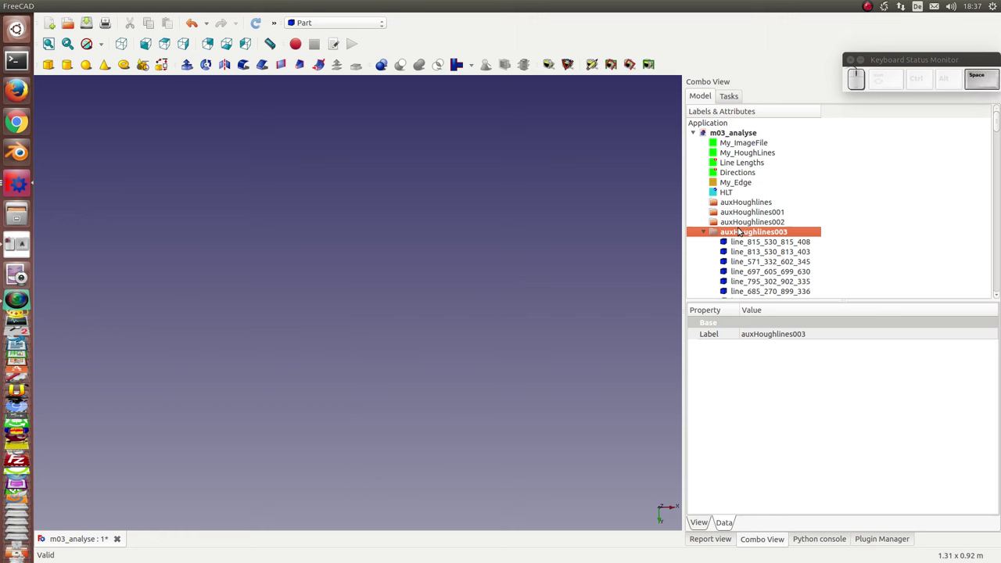
Show lines line_815_530_815_408, line_697_605_699_630 and line_685_270_899_336.
left_click(745, 243)
key("space")
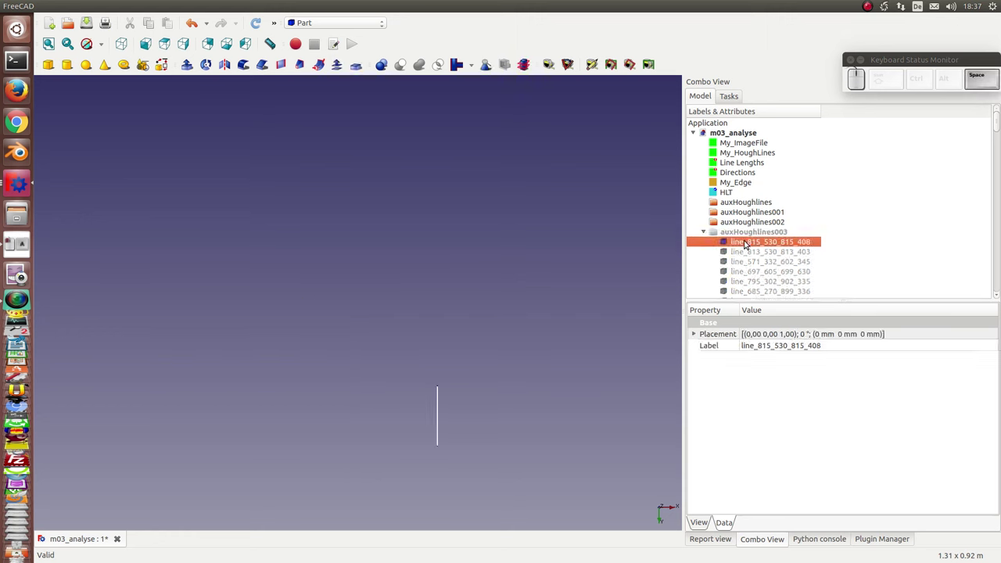
left_click(751, 272)
key("space")
left_click(750, 291)
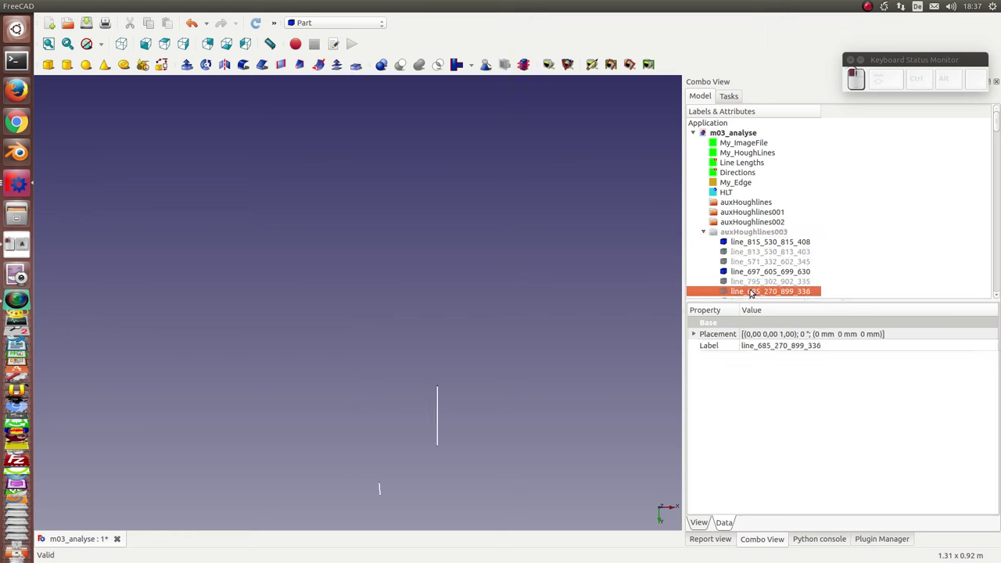
key("space")
scroll(579, 349, "down", 3)
scroll(579, 354, "up", 2)
left_click(755, 233)
key("space")
key("space")
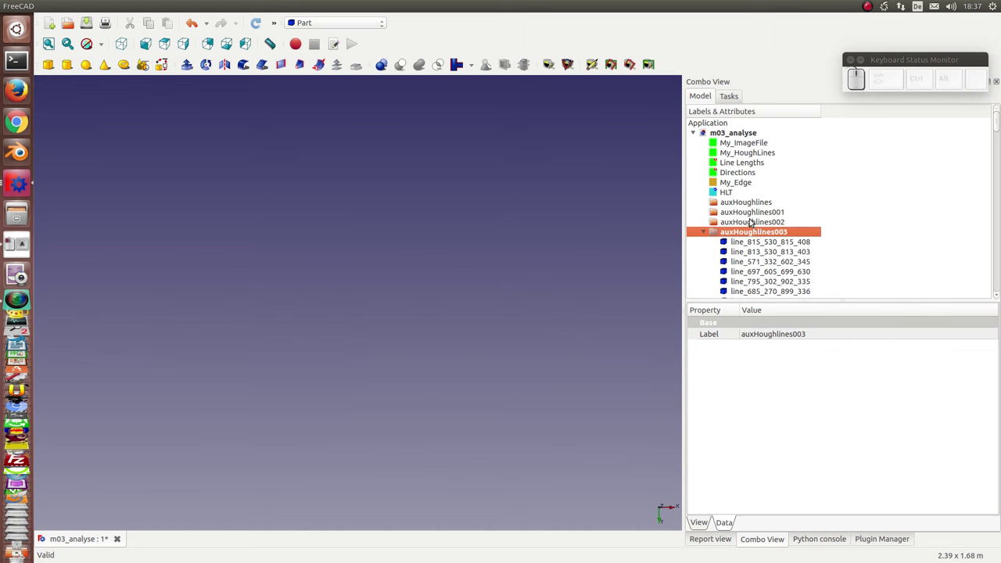
left_click(747, 202)
key("shift+Down")
key("shift+Down")
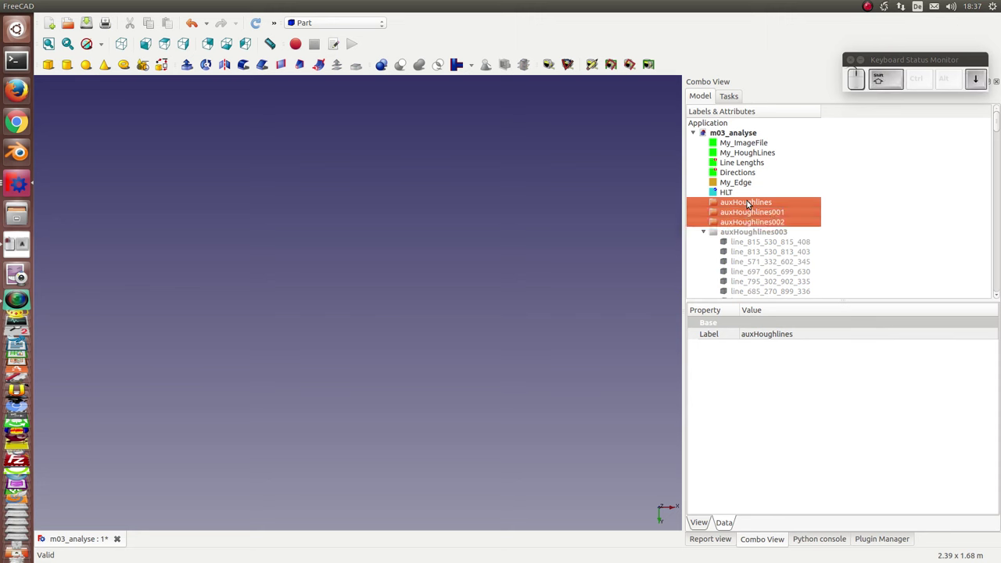
key("Delete")
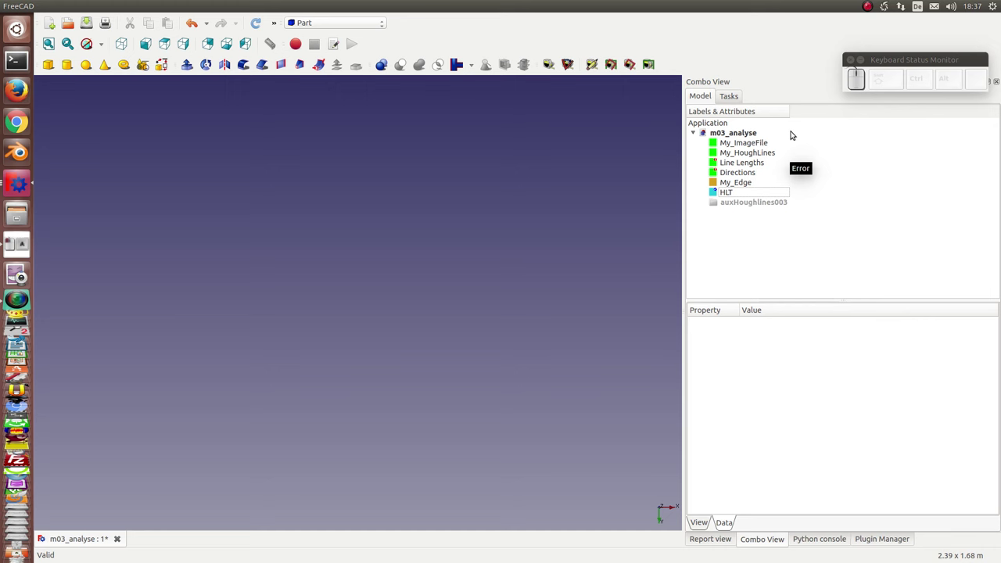
Edit My_ImageFile's source File path, replacing 889 with 920 to load bn_920.png.
left_click(741, 144)
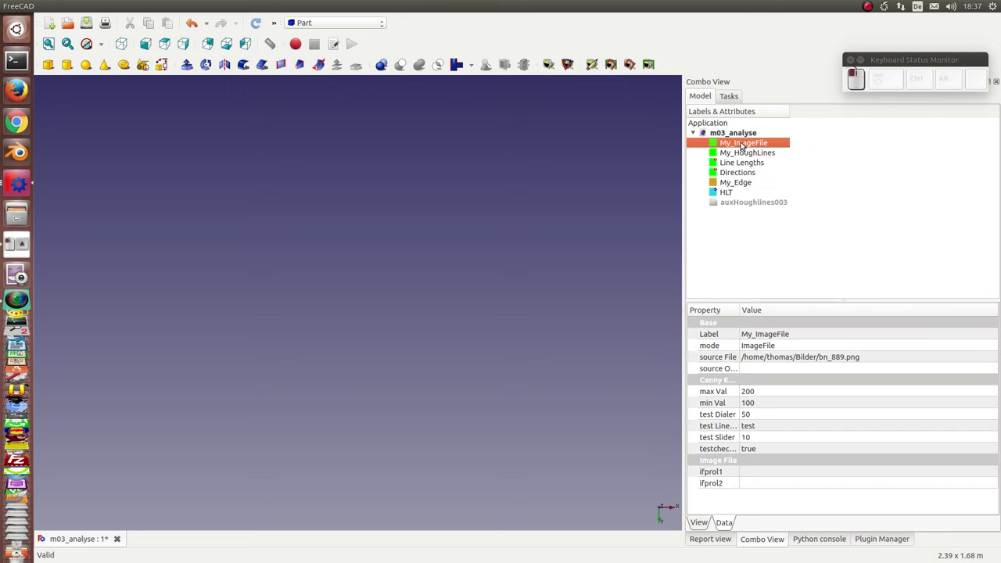
left_click(843, 358)
left_click(845, 358)
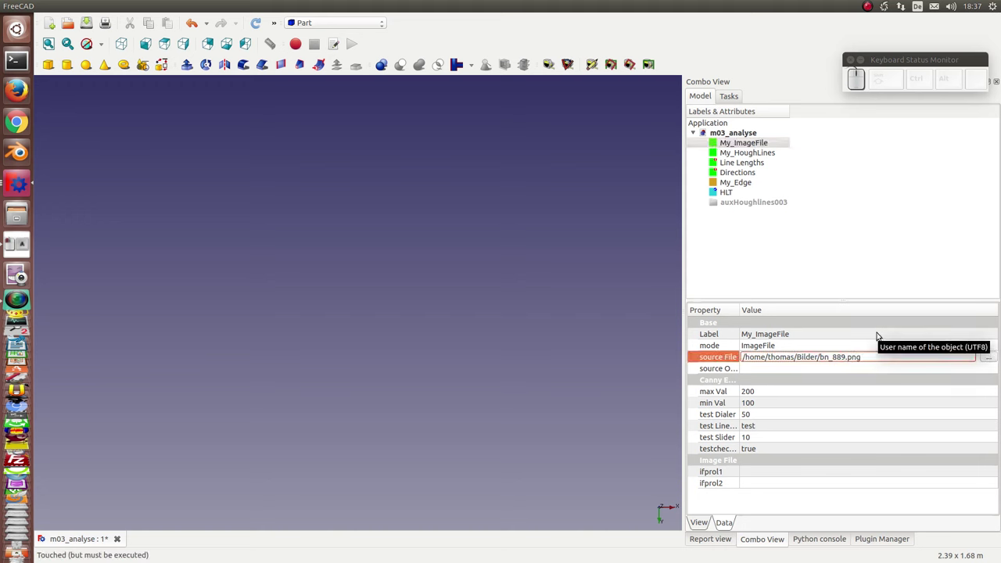
key("BackSpace")
type("920")
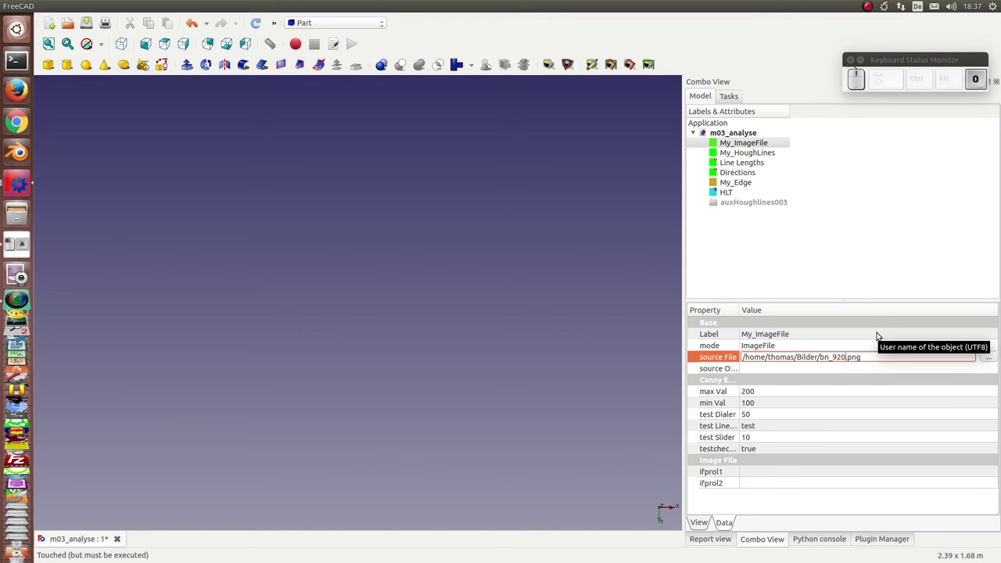
key("Return")
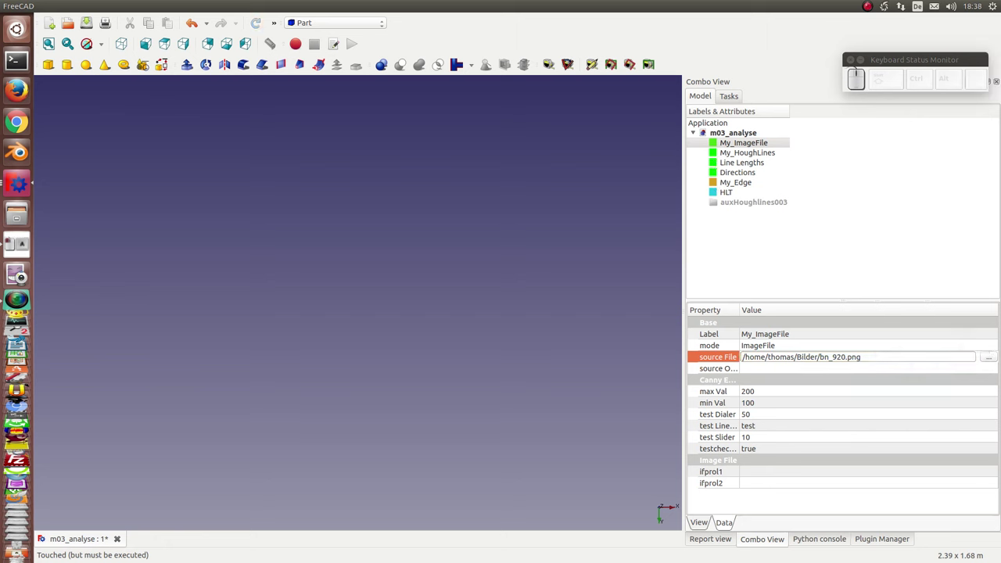
left_click(855, 75)
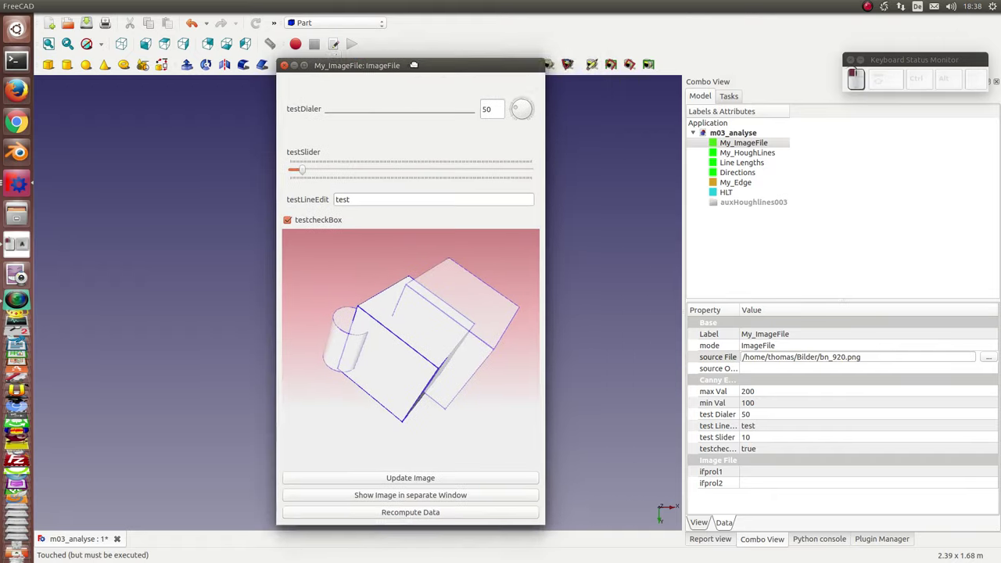
Rearrange the ImageFile and HoughLines windows and refresh the HoughLines preview for bn_920.
left_click_drag(399, 52, 490, 66)
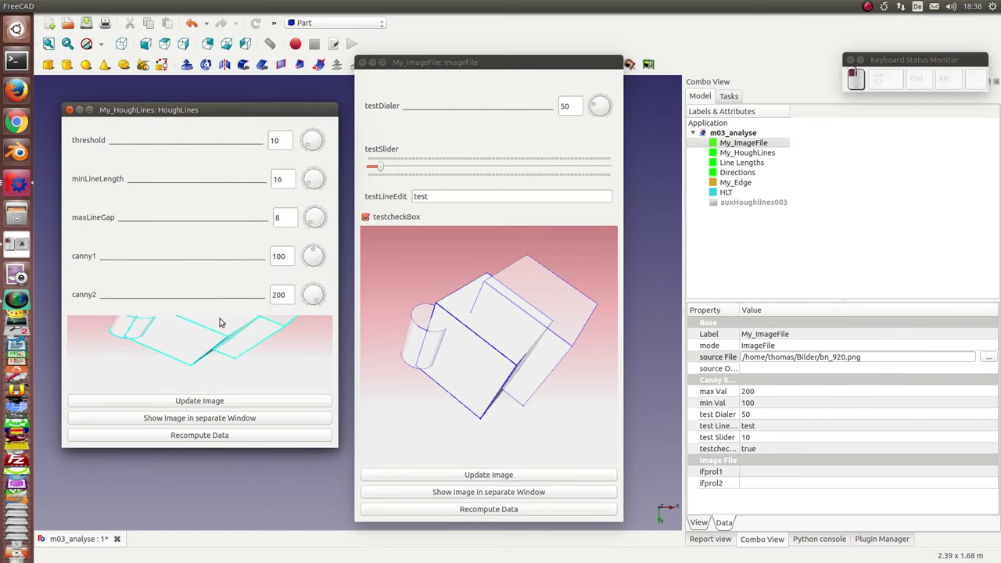
left_click_drag(192, 445, 192, 554)
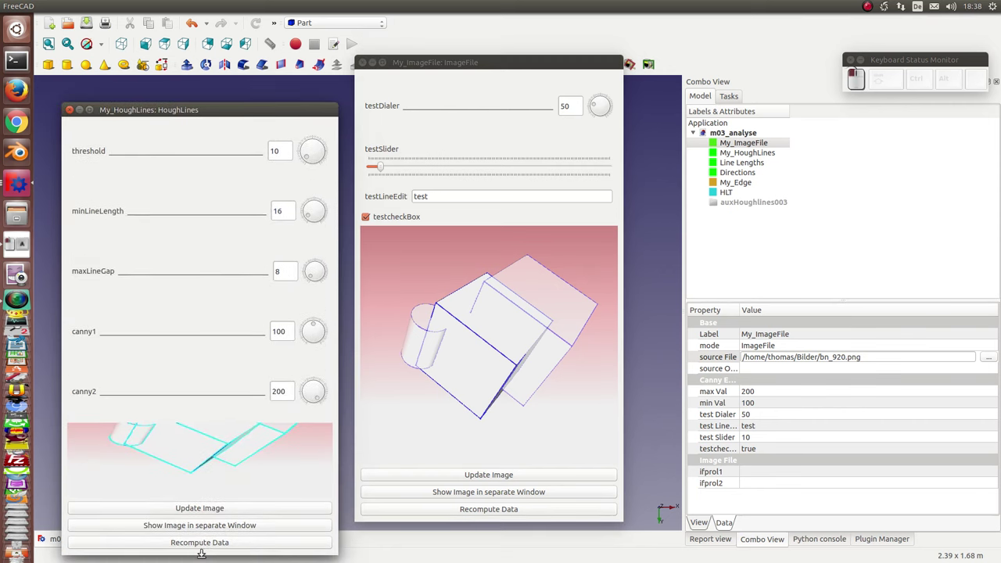
left_click_drag(237, 111, 239, 81)
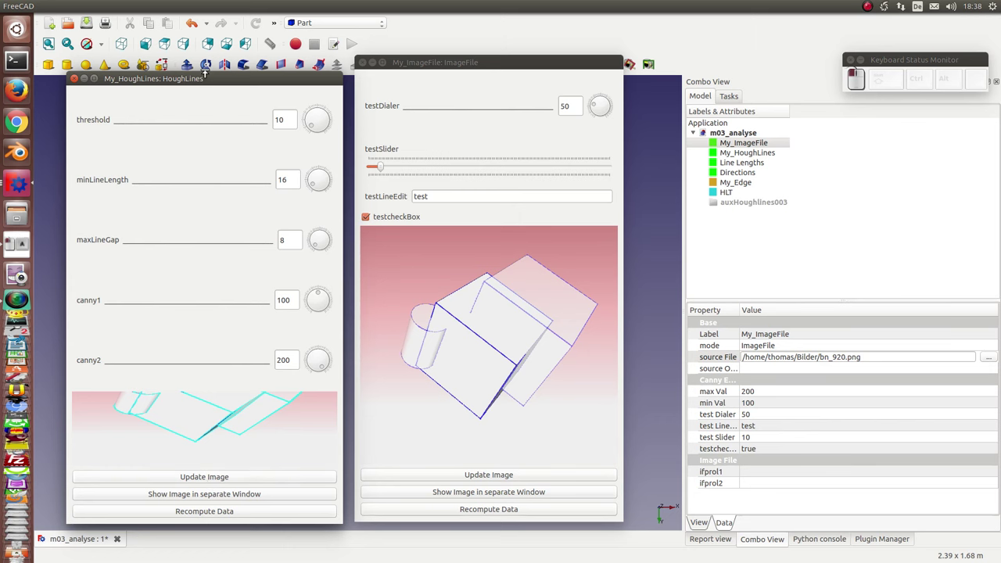
left_click_drag(205, 73, 211, 4)
left_click(215, 518)
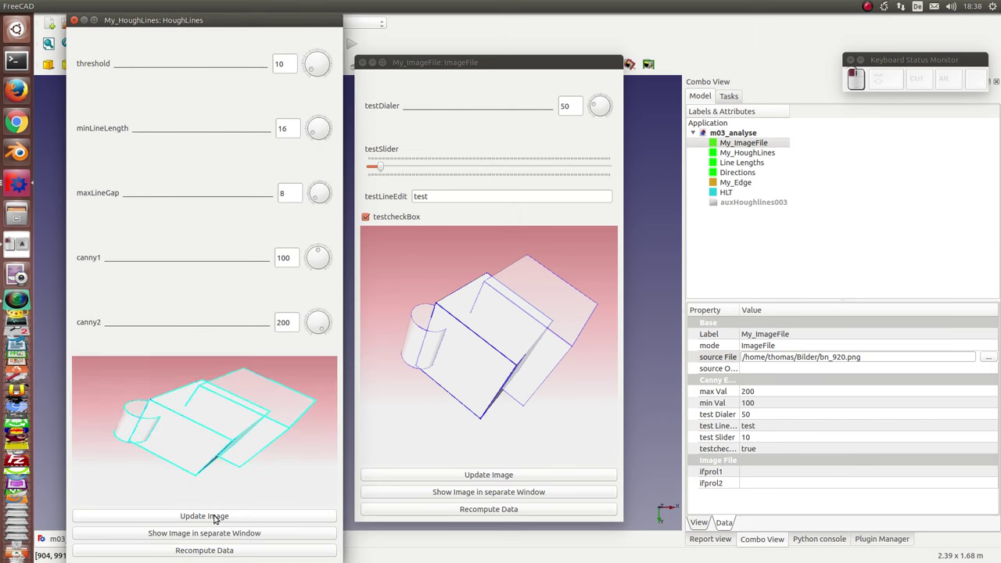
Move the ImageFile window aside and close both the ImageFile and HoughLines windows.
left_click_drag(481, 65, 1000, 42)
left_click(976, 38)
left_click(73, 19)
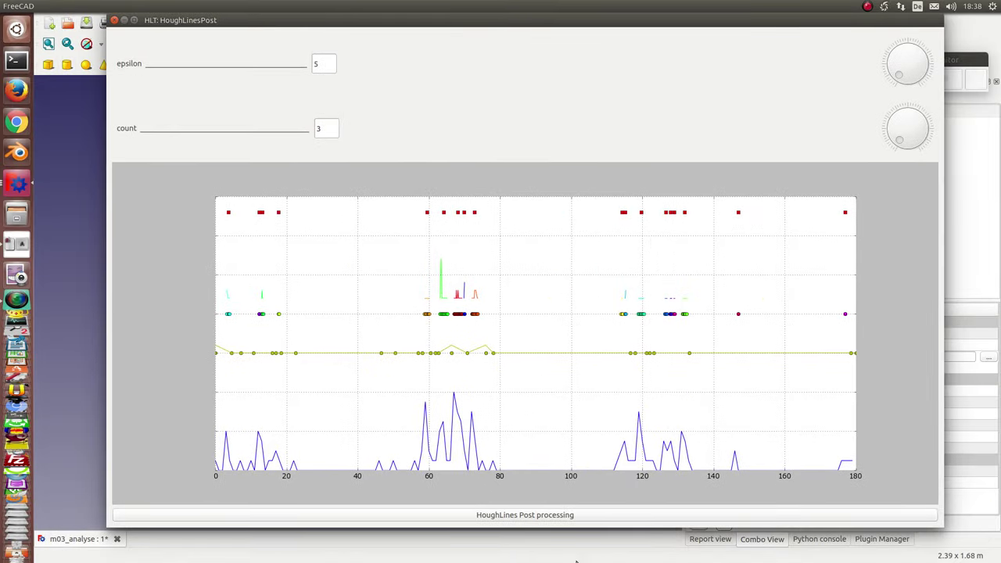
Set count to 1 and epsilon to 4 in HoughLinesPost, then rerun the post-processing.
left_click_drag(576, 527, 554, 332)
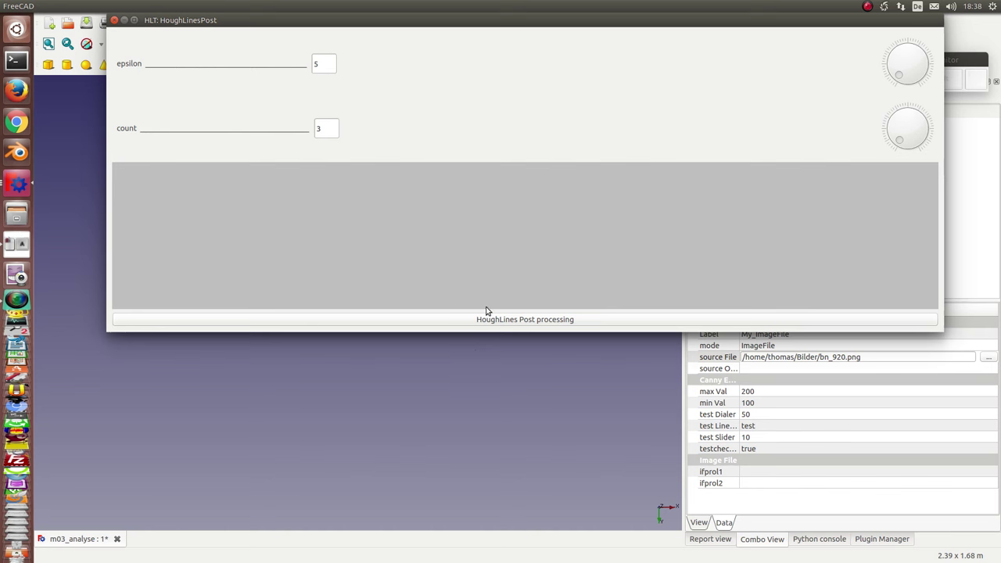
left_click(333, 127)
key("BackSpace")
type("1")
left_click(328, 63)
key("BackSpace")
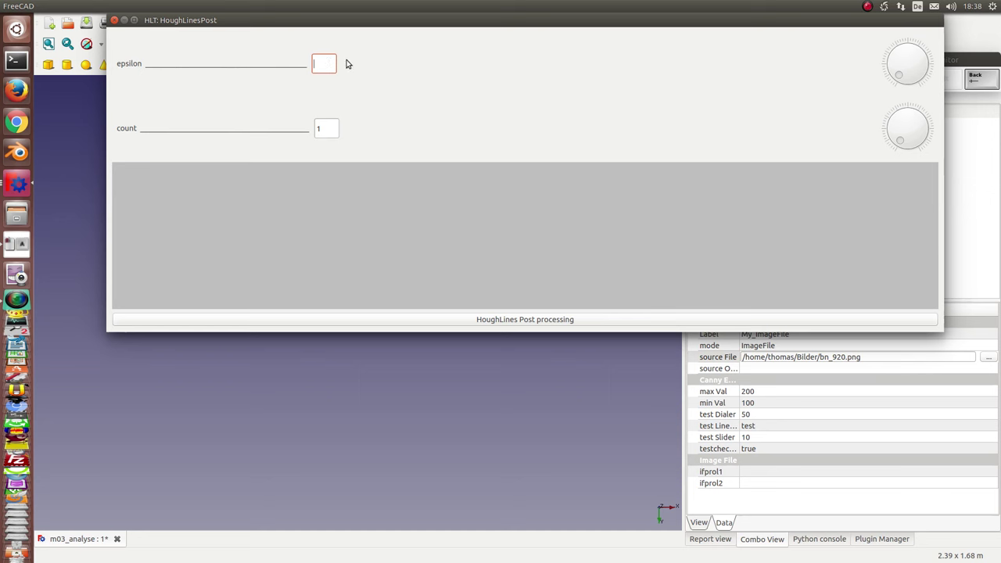
type("4")
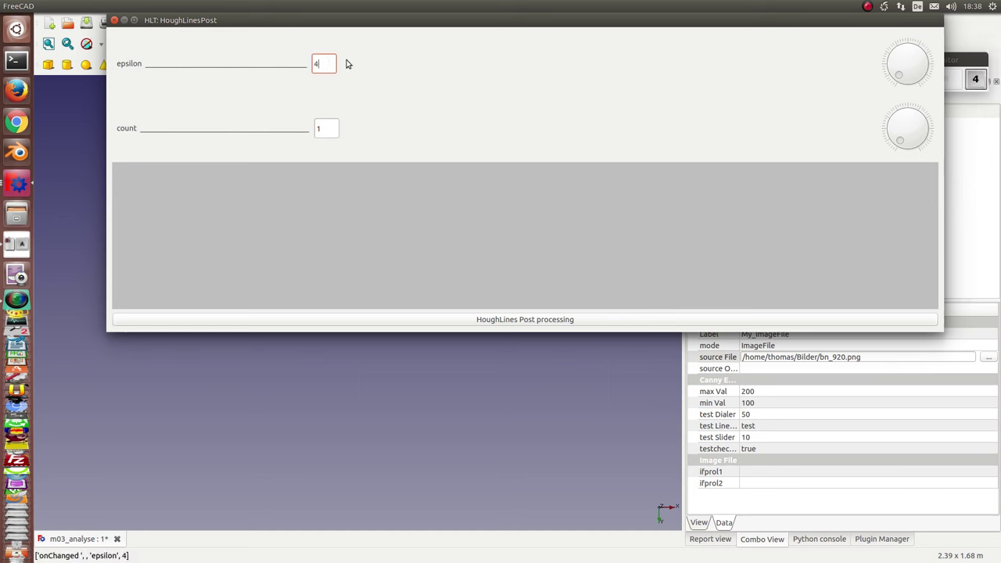
left_click(561, 324)
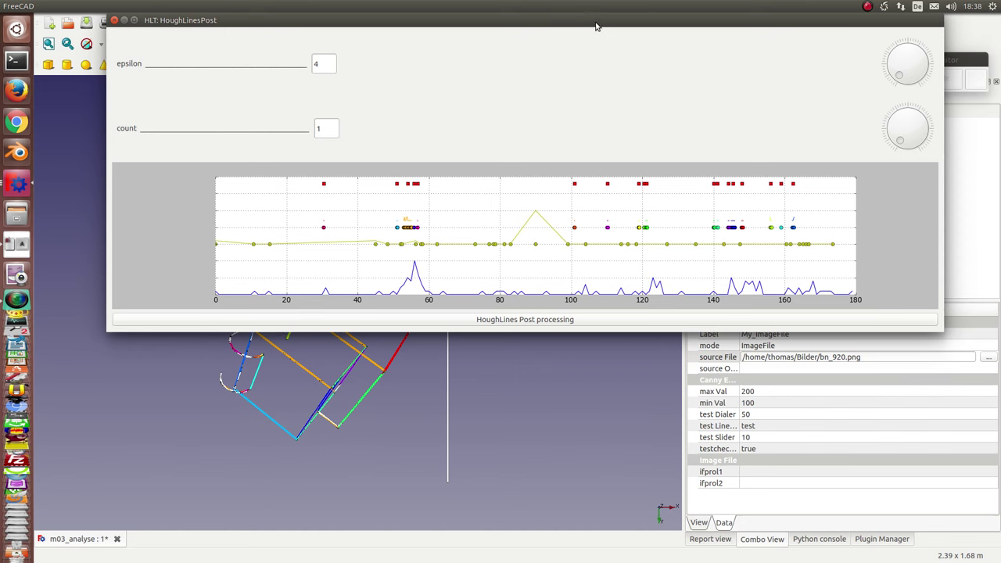
left_click_drag(557, 331, 535, 216)
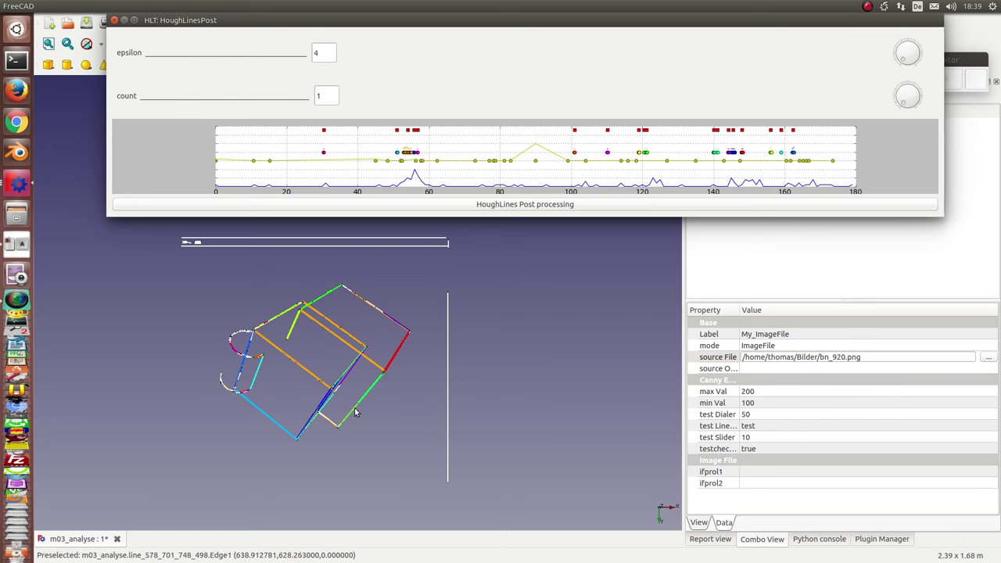
scroll(358, 392, "up", 5)
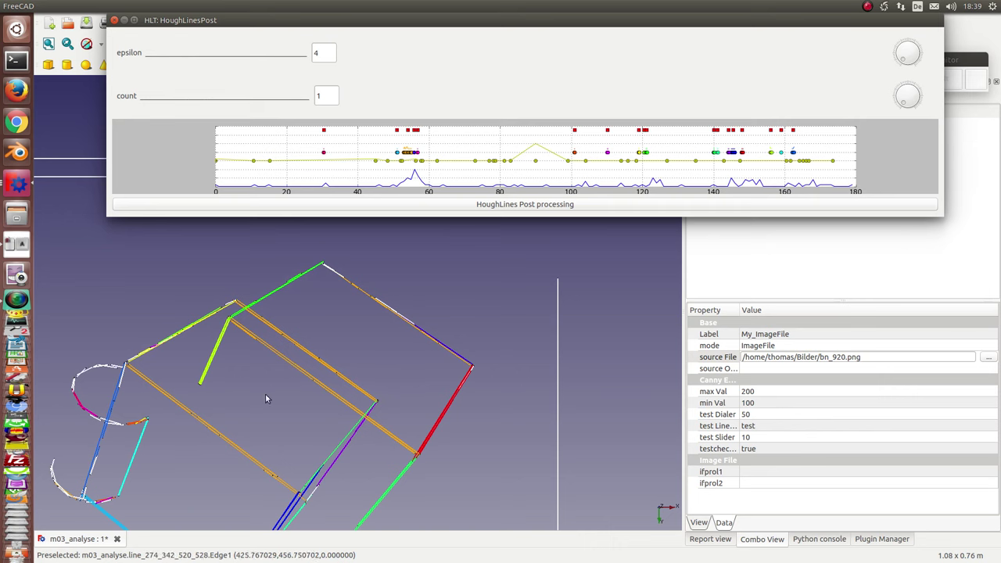
middle_click_drag(351, 463, 492, 398)
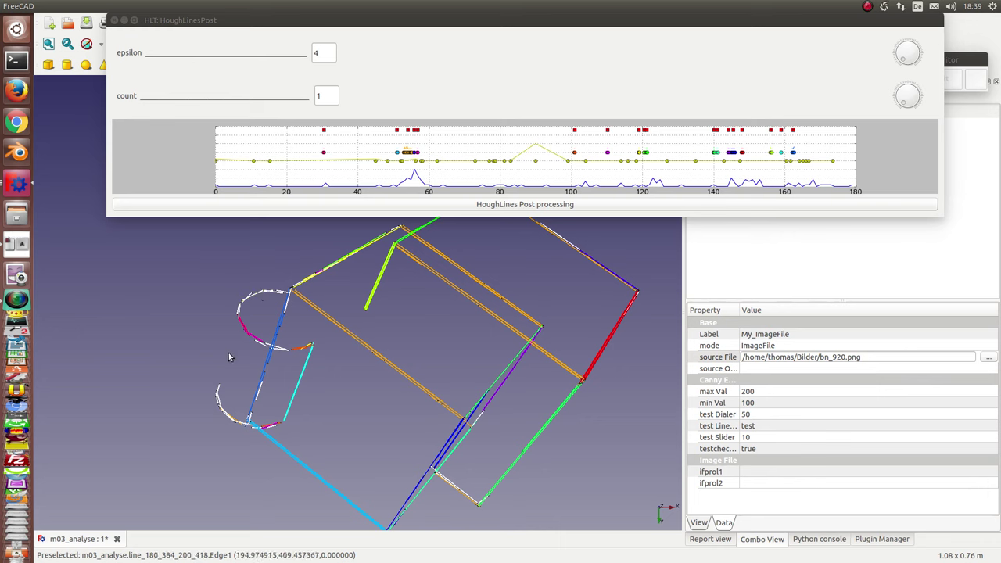
scroll(352, 301, "down", 2)
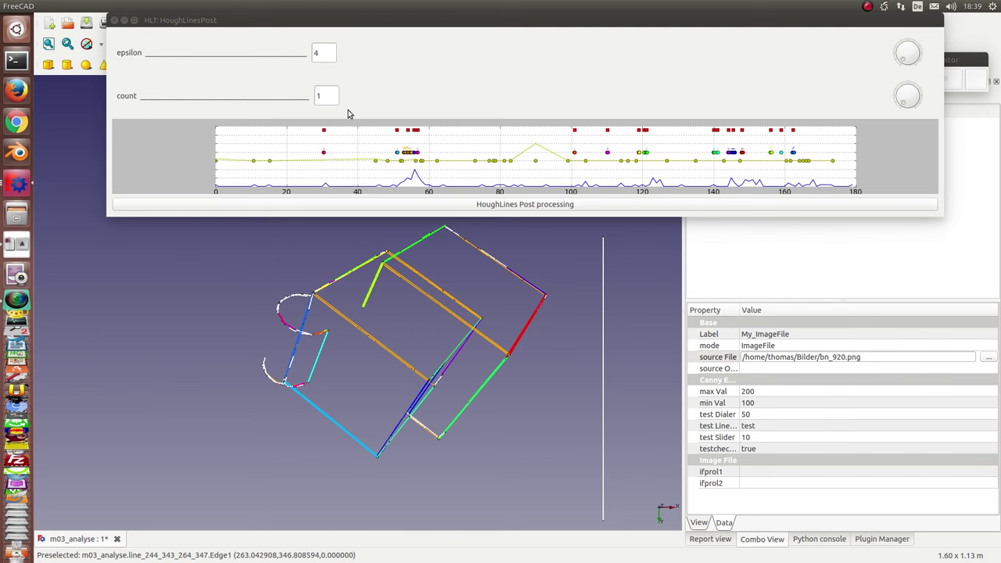
Rerun the Hough line post-processing at epsilon 10, then again at epsilon 20.
left_click(327, 53)
key("BackSpace")
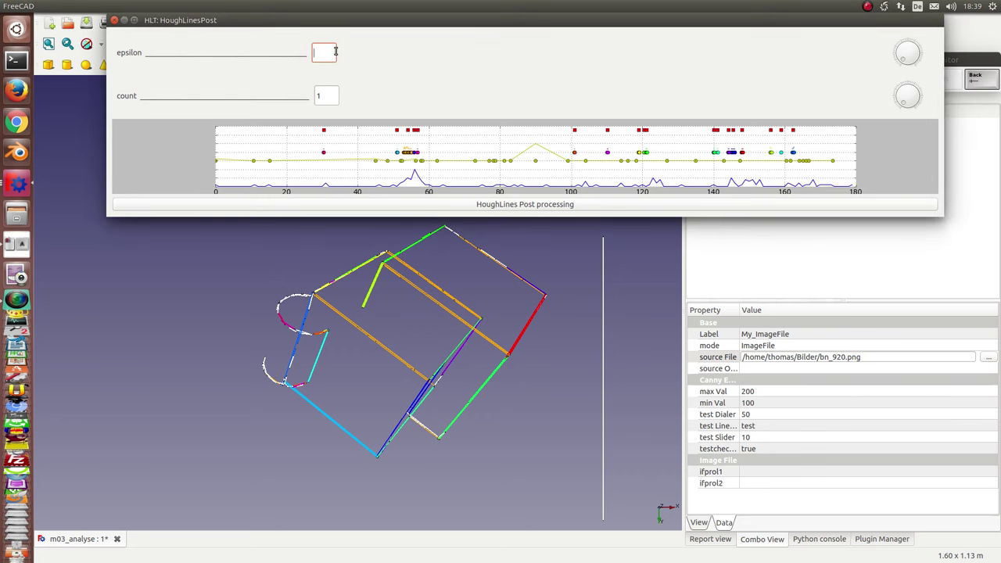
type("10")
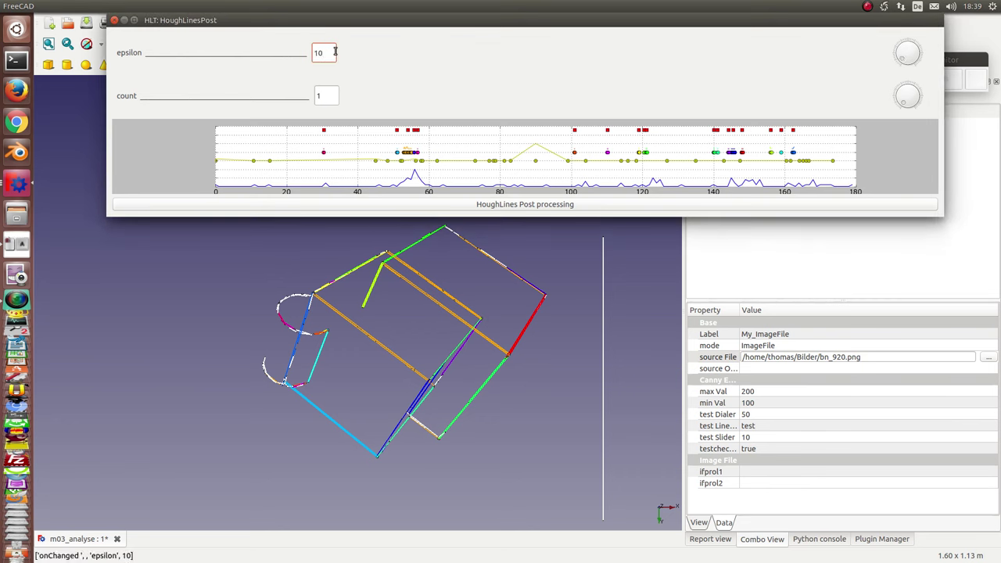
left_click(494, 209)
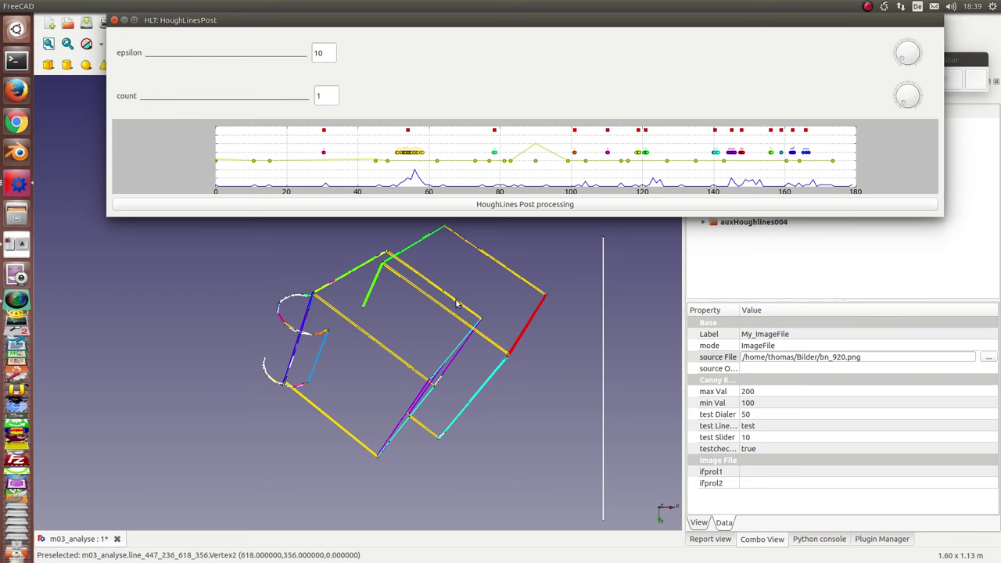
double_click(325, 52)
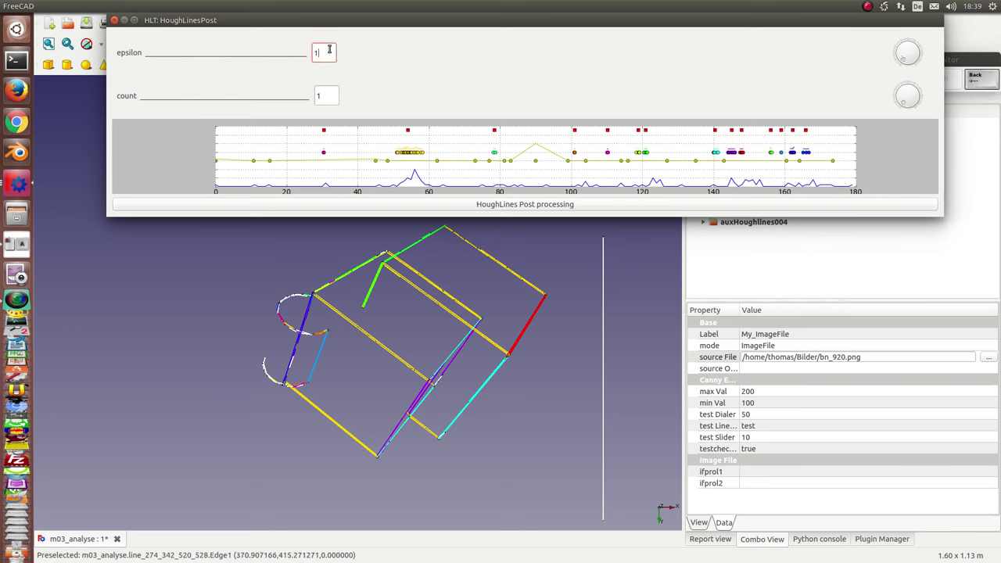
type("20")
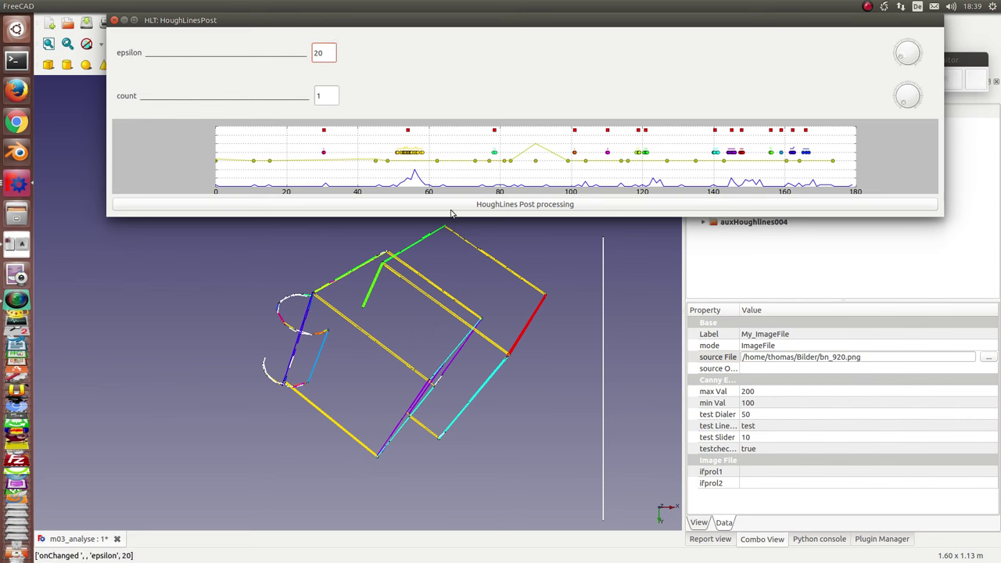
left_click(451, 208)
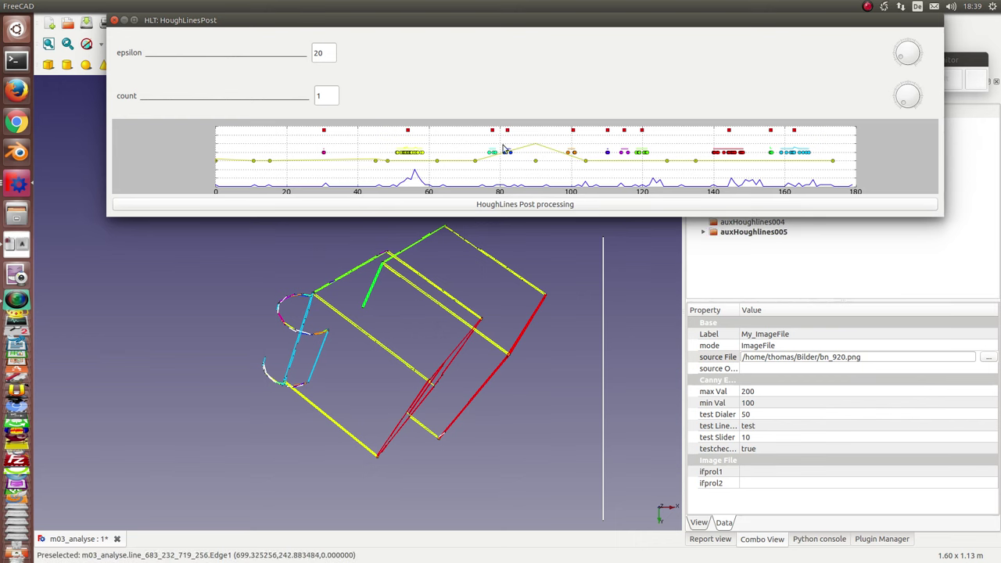
Rerun it at epsilon 50 and zoom out until the whole line model fits.
left_click(326, 52)
key("BackSpace")
key("BackSpace")
type("50")
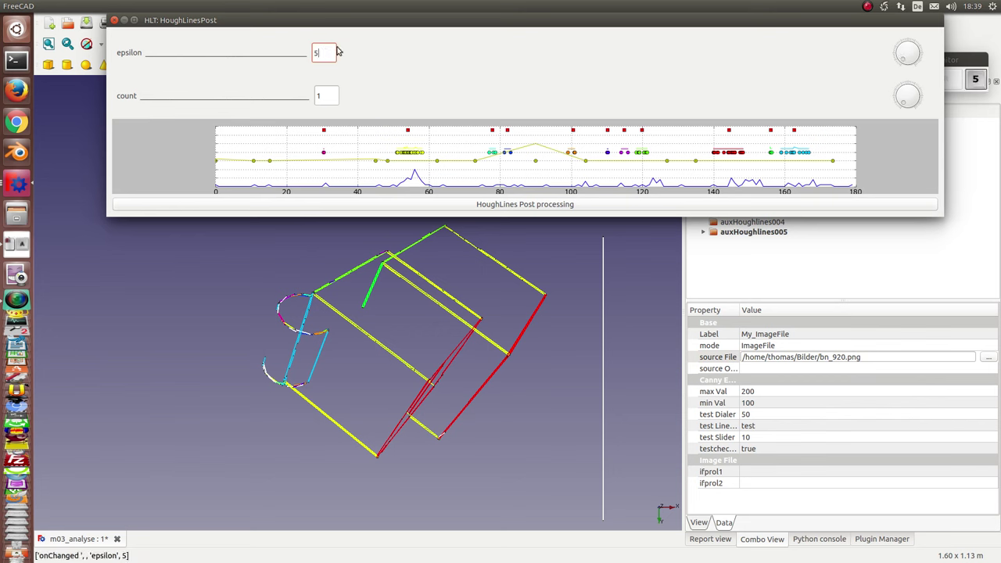
left_click(510, 205)
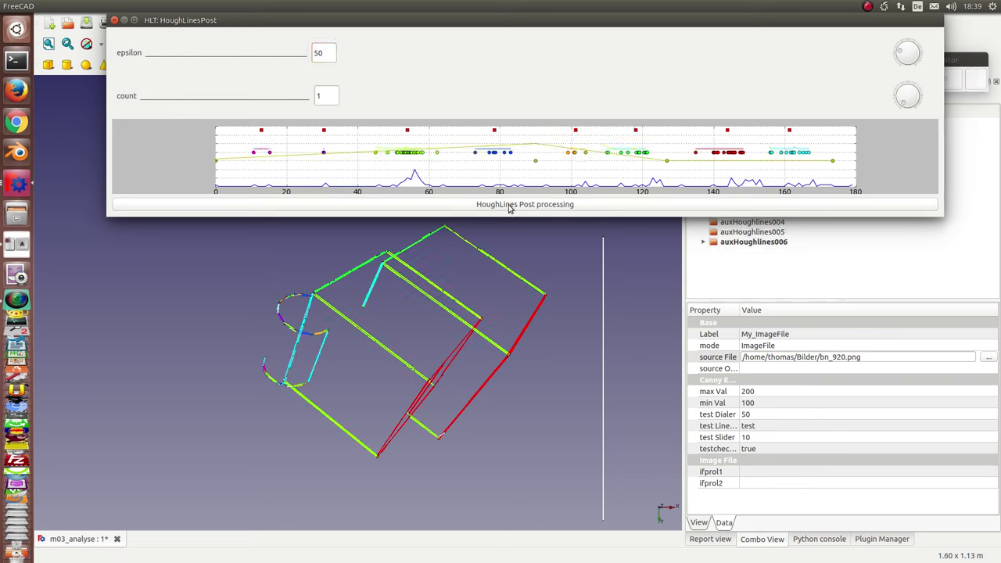
scroll(245, 399, "up", 4)
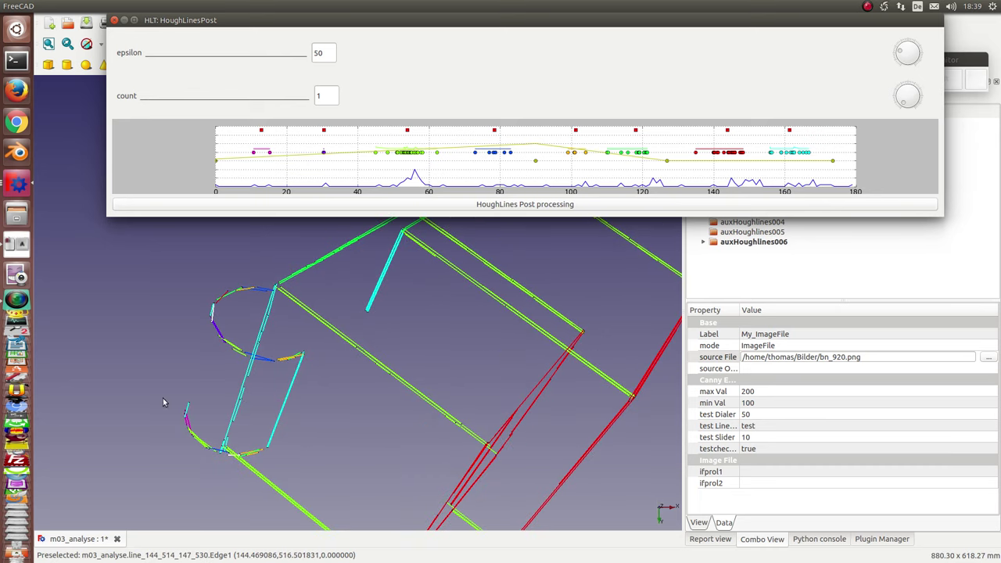
middle_click_drag(139, 356, 208, 362)
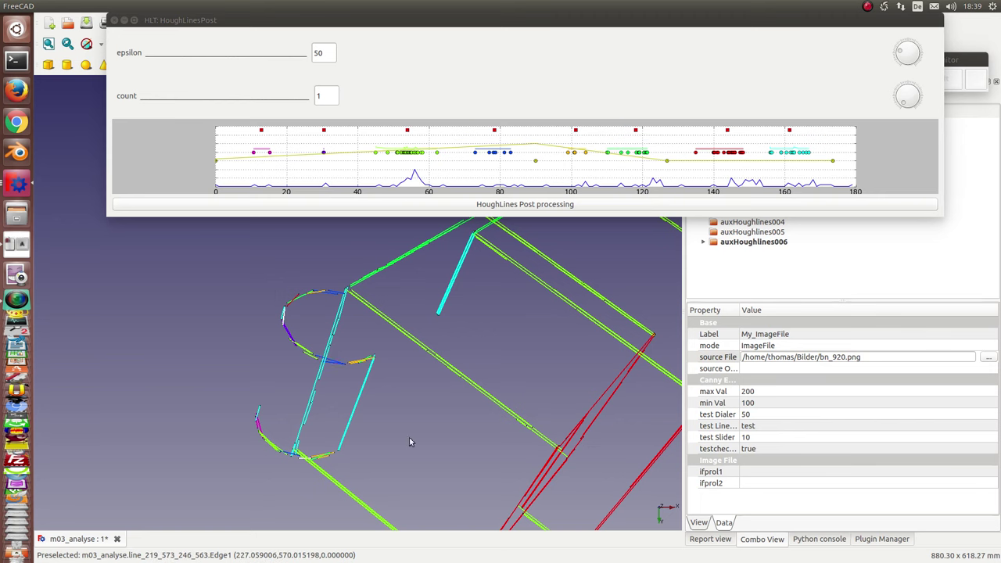
scroll(441, 403, "down", 3)
scroll(441, 402, "down", 1)
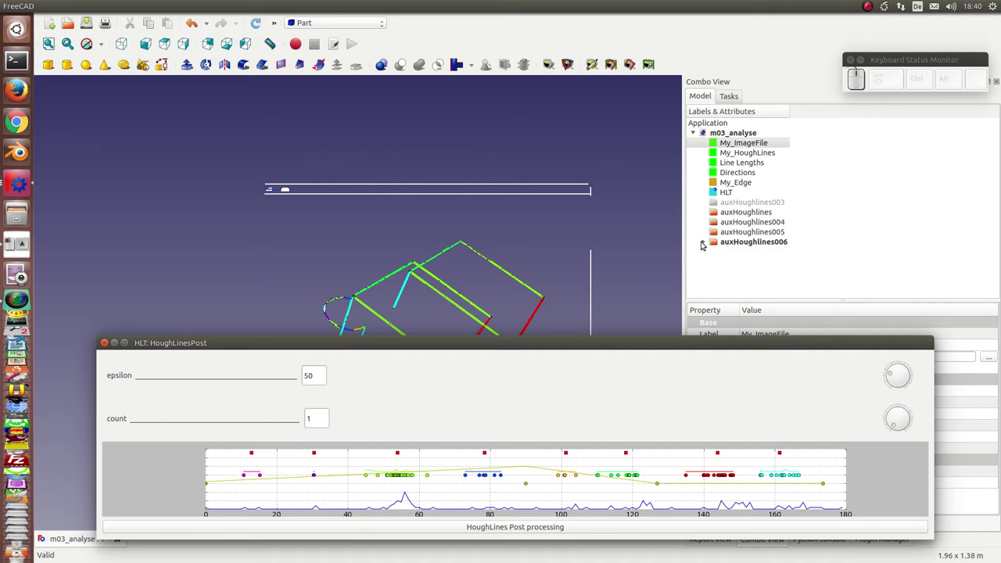
Select auxHoughlines003 through auxHoughlines006 in the model tree and delete them.
left_click(703, 243)
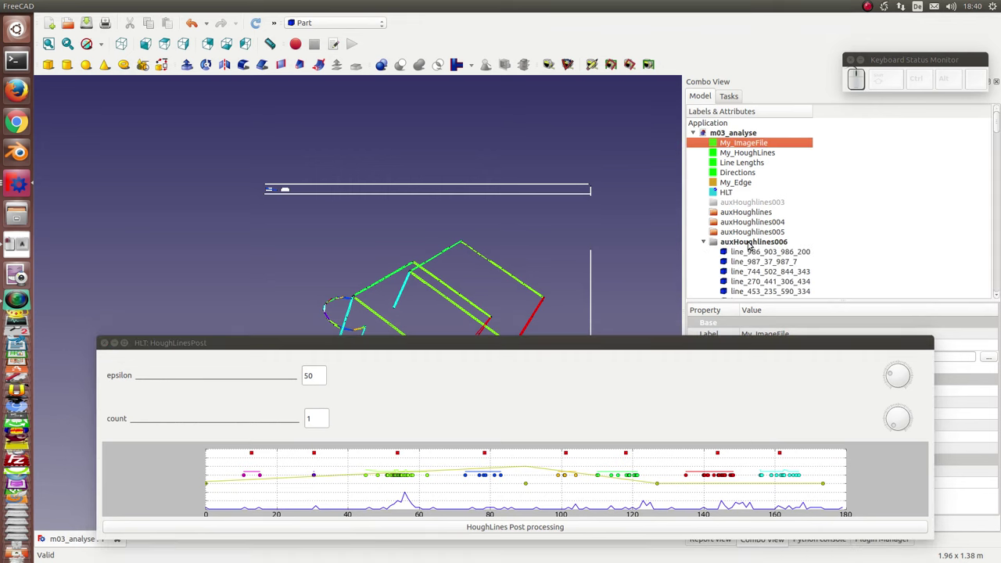
left_click(703, 243)
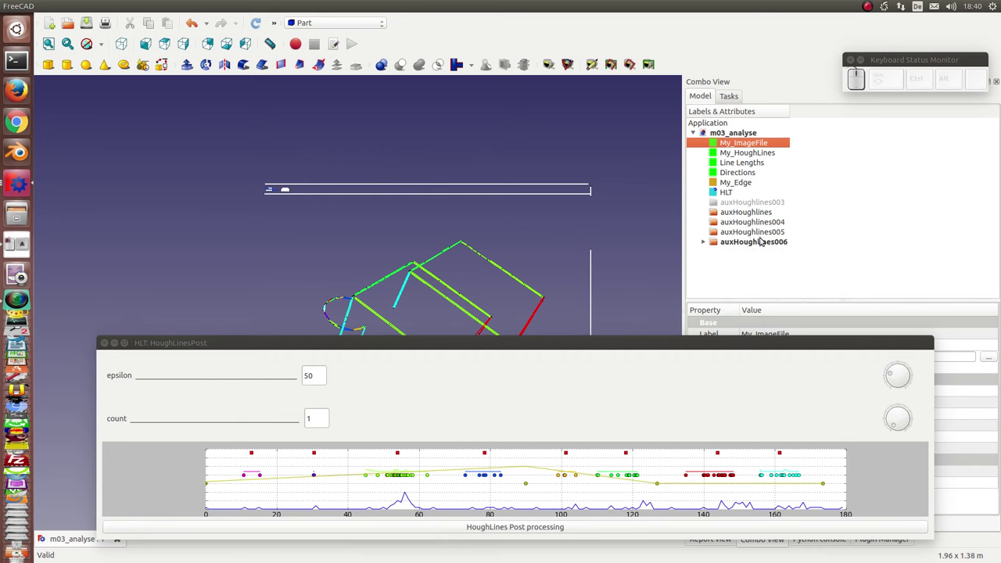
left_click_drag(579, 345, 642, 315)
left_click(745, 202)
key("shift+Down")
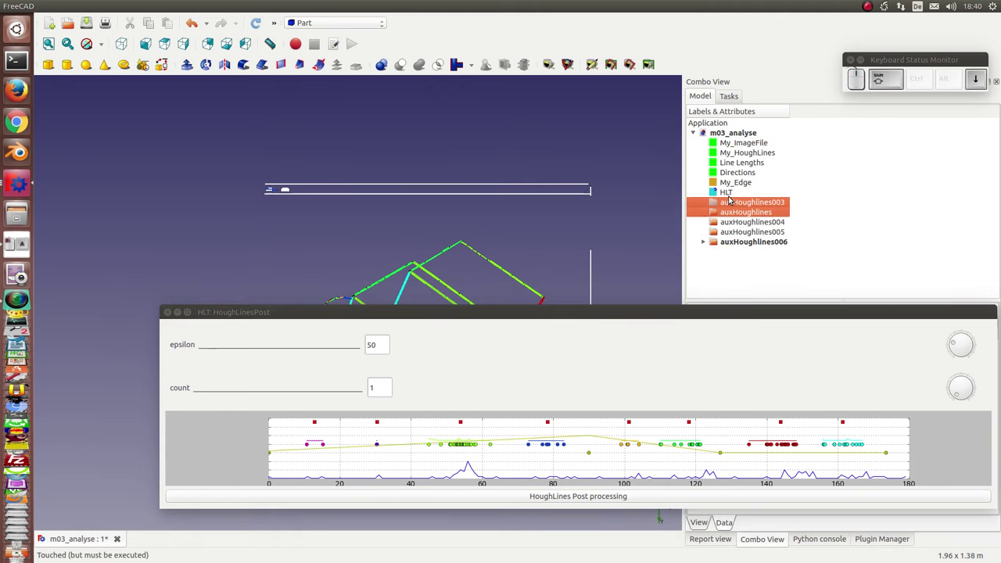
key("shift+Down")
key("shift+Down")
key("shift+Down")
key("Delete")
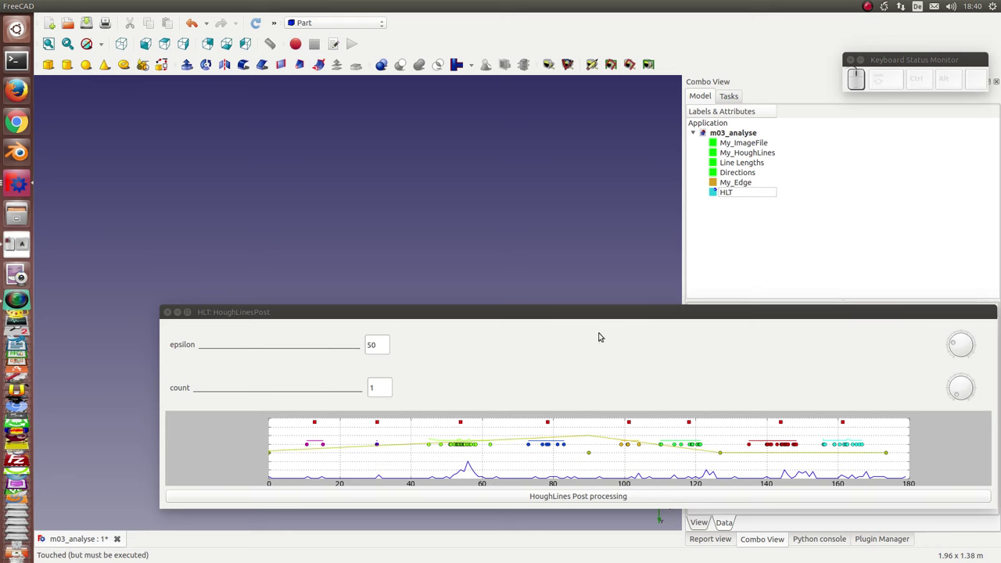
left_click_drag(603, 314, 573, 218)
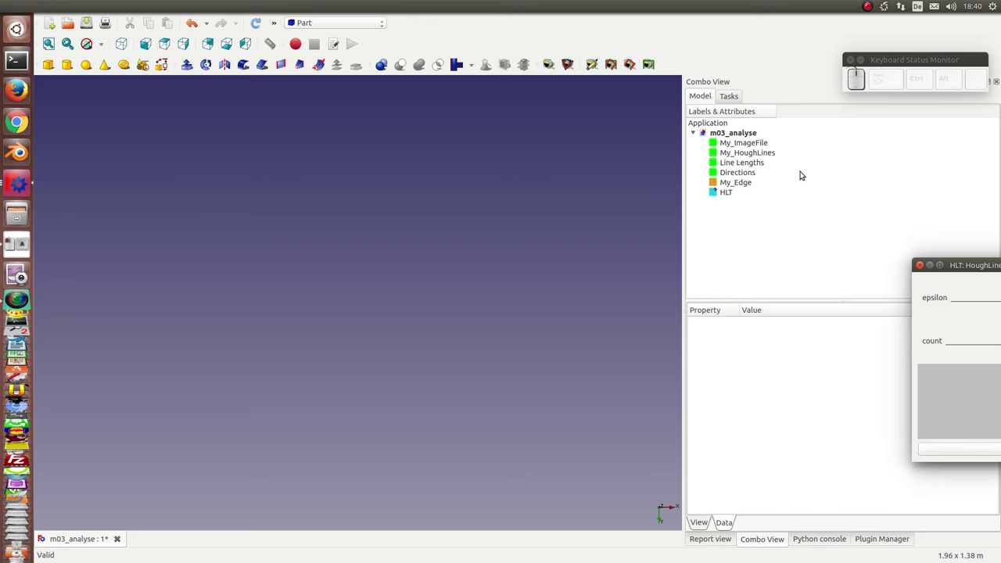
Change My_ImageFile's source File from bn_920.png to bn_900.png.
left_click(757, 144)
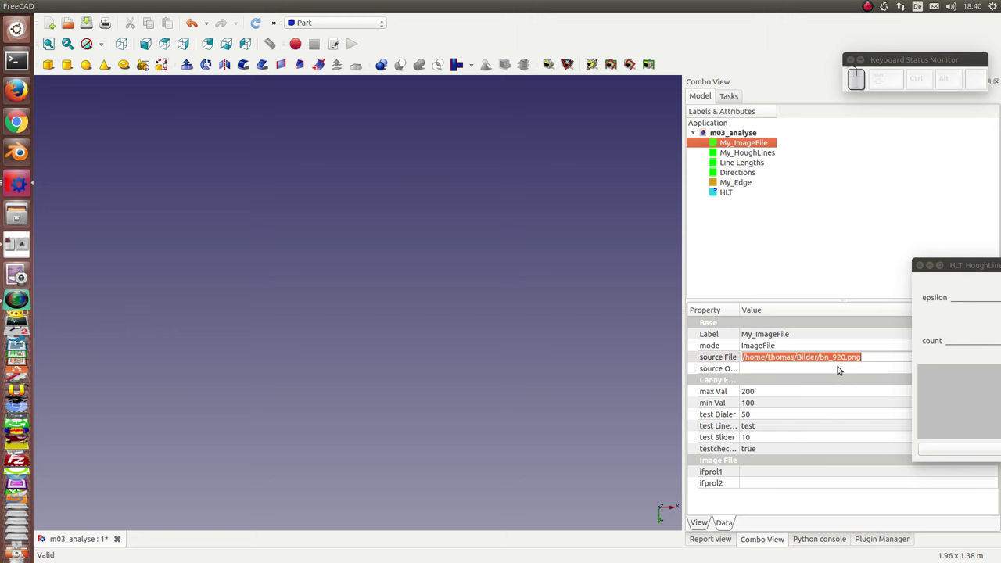
left_click(844, 357)
key("Left")
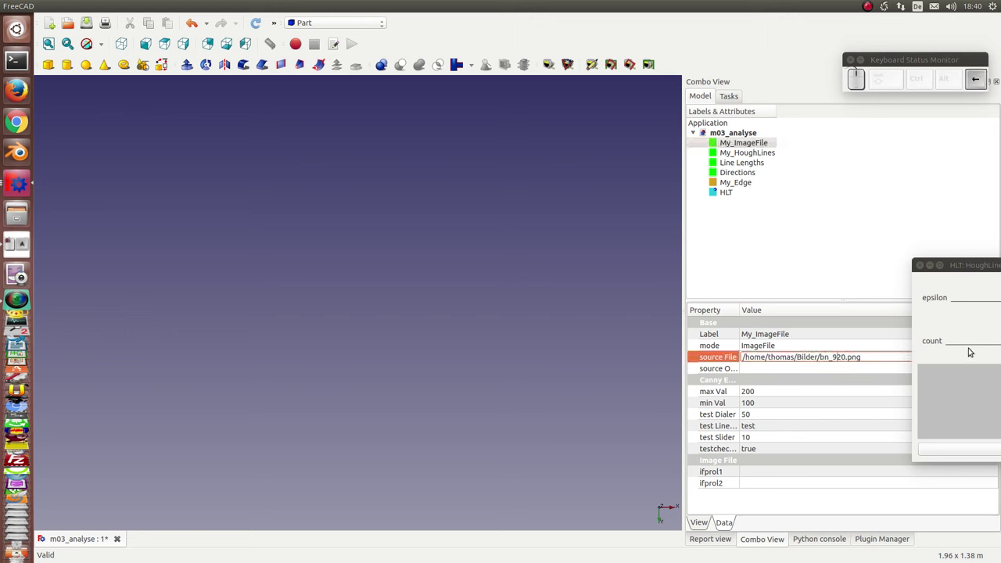
key("Delete")
type("0")
key("Return")
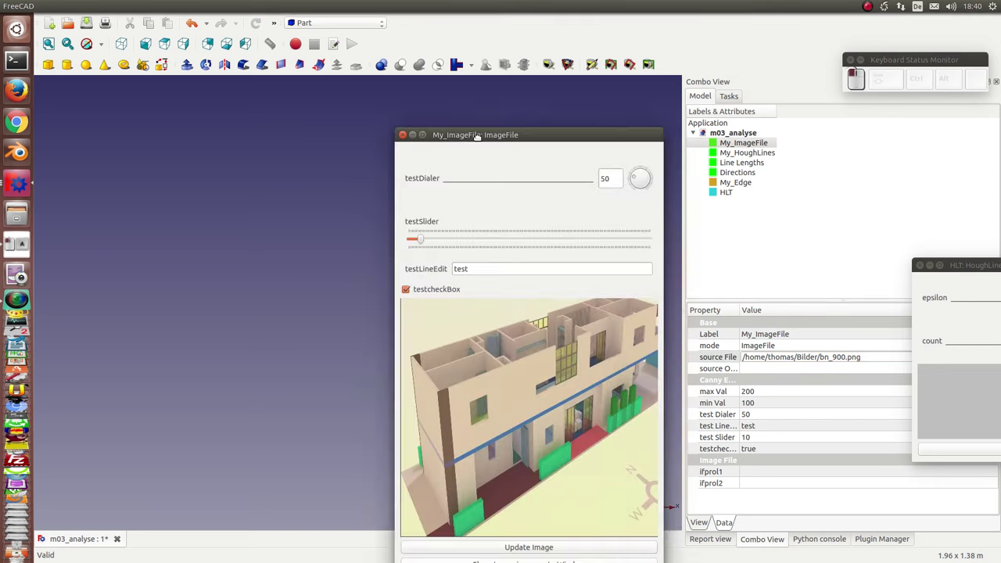
Update the ImageFile preview with the bn_900 render and move the preview aside.
left_click_drag(618, 378, 608, 292)
left_click(407, 471)
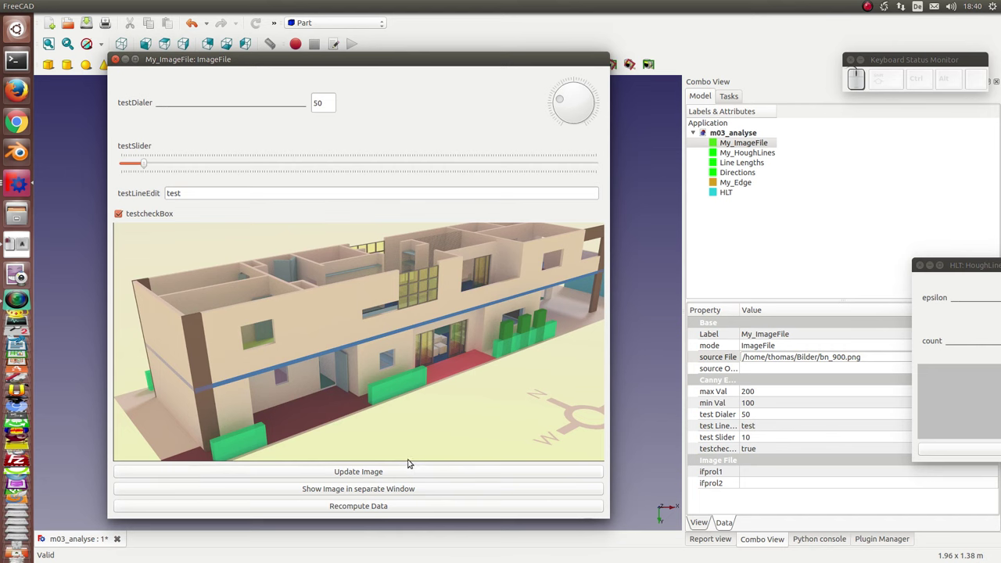
left_click_drag(376, 61, 1000, 54)
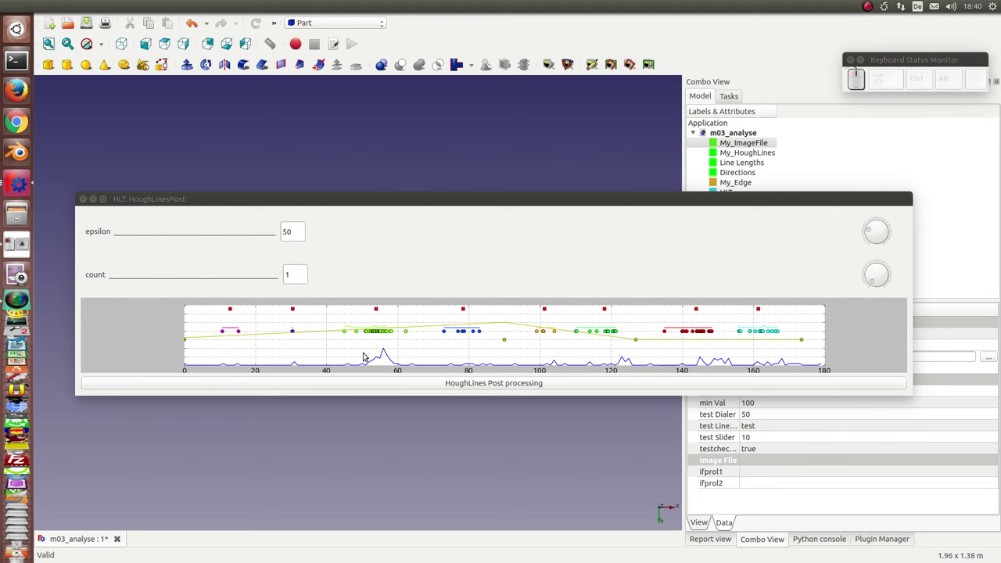
Move the HoughLinesPost panel to the top and zoom and pan over the bn_900 clustered lines.
left_click(501, 389)
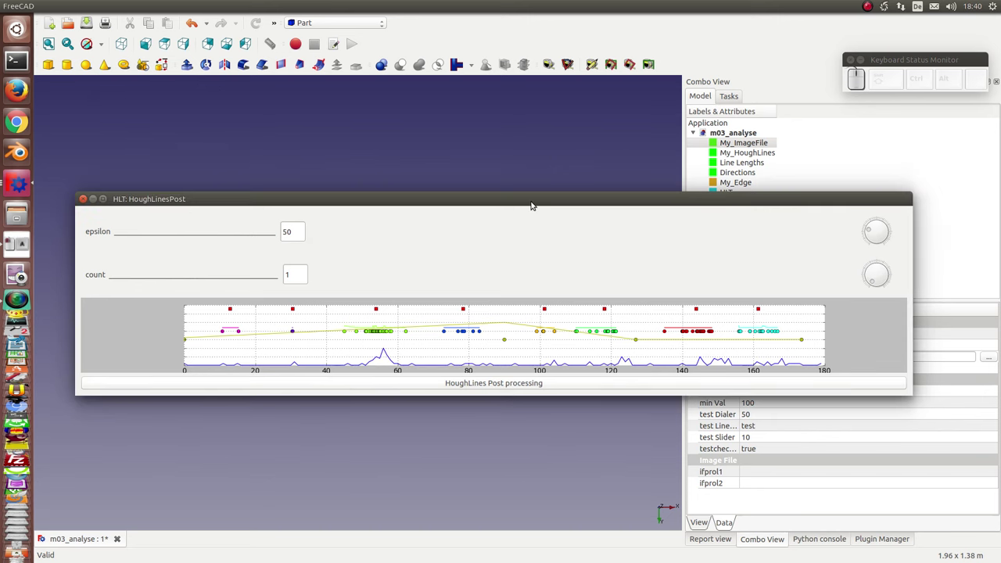
left_click_drag(531, 206, 560, 69)
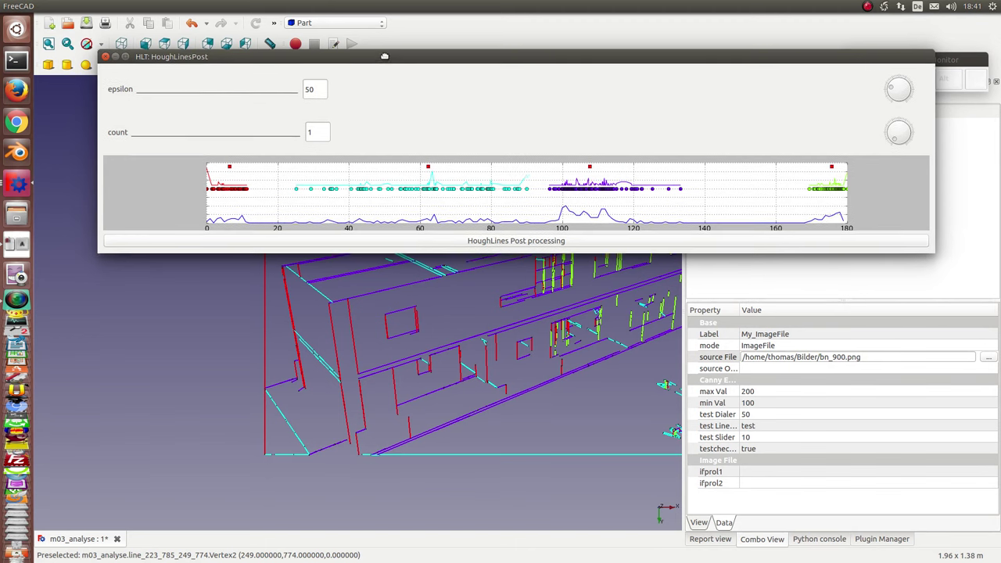
left_click_drag(385, 57, 381, 38)
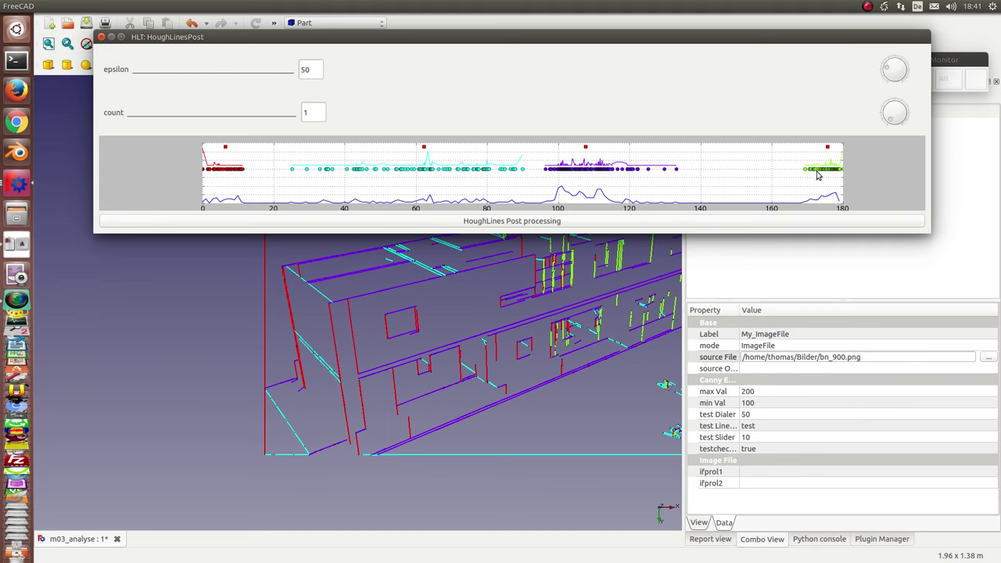
scroll(236, 329, "down", 2)
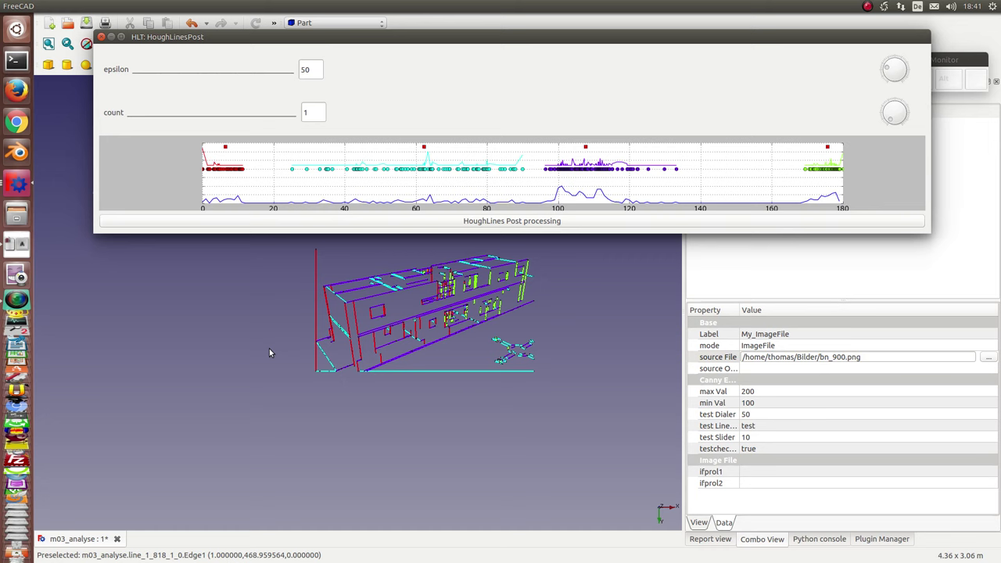
scroll(237, 330, "down", 1)
scroll(230, 319, "up", 3)
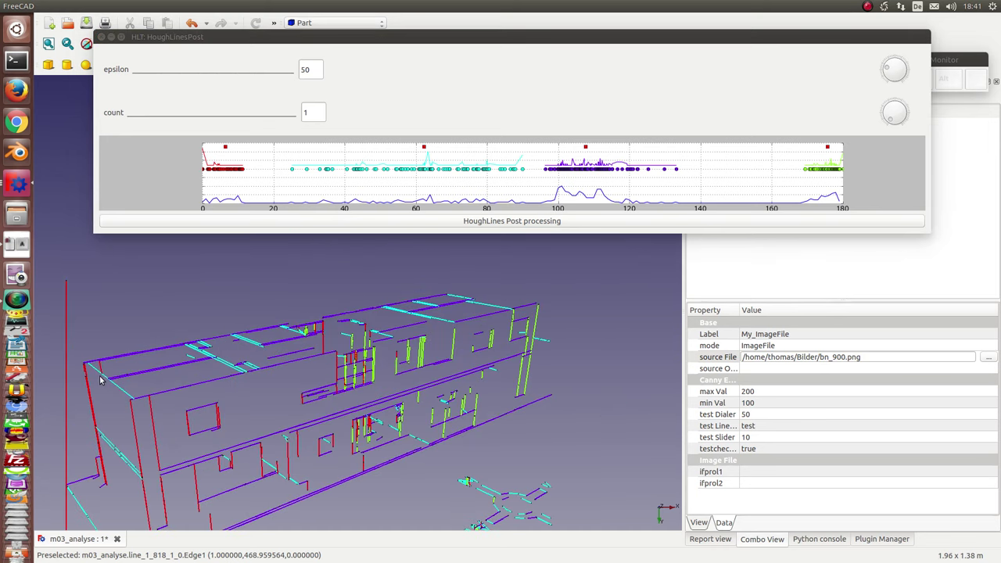
middle_click_drag(150, 403, 207, 339)
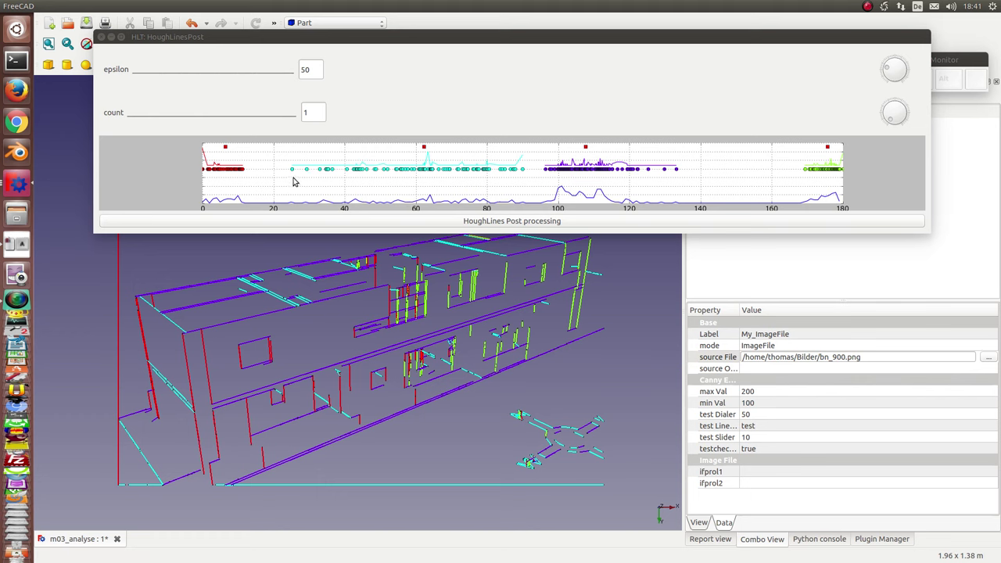
scroll(491, 404, "down", 3)
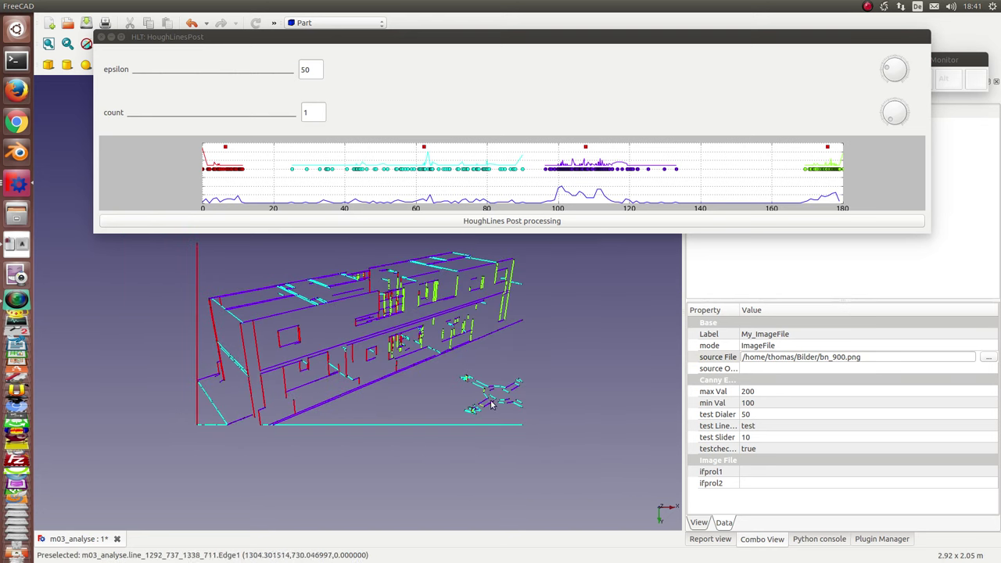
left_click_drag(316, 69, 298, 69)
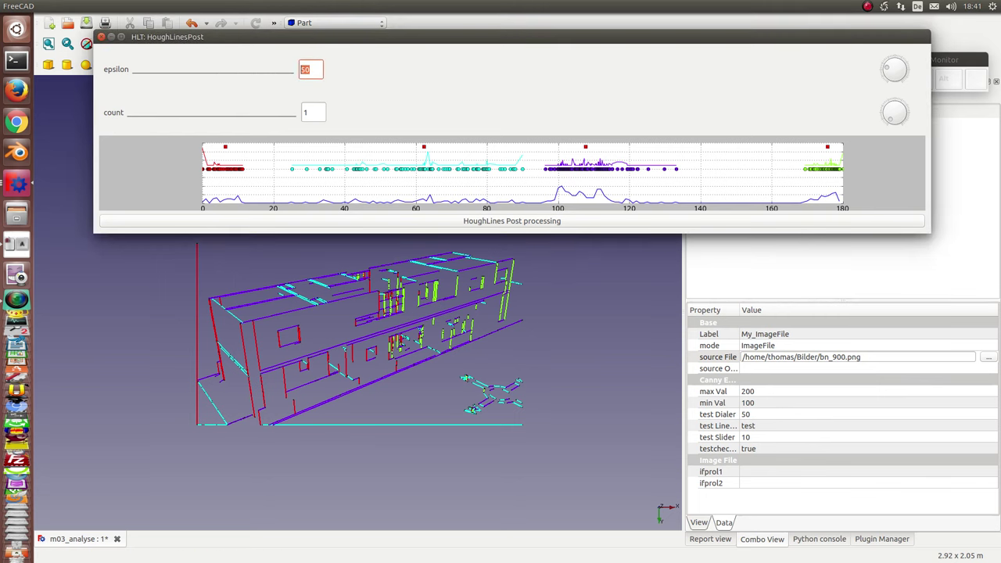
Enter epsilon 10, rerun the direction clustering, and zoom to view the finer clusters.
type("10")
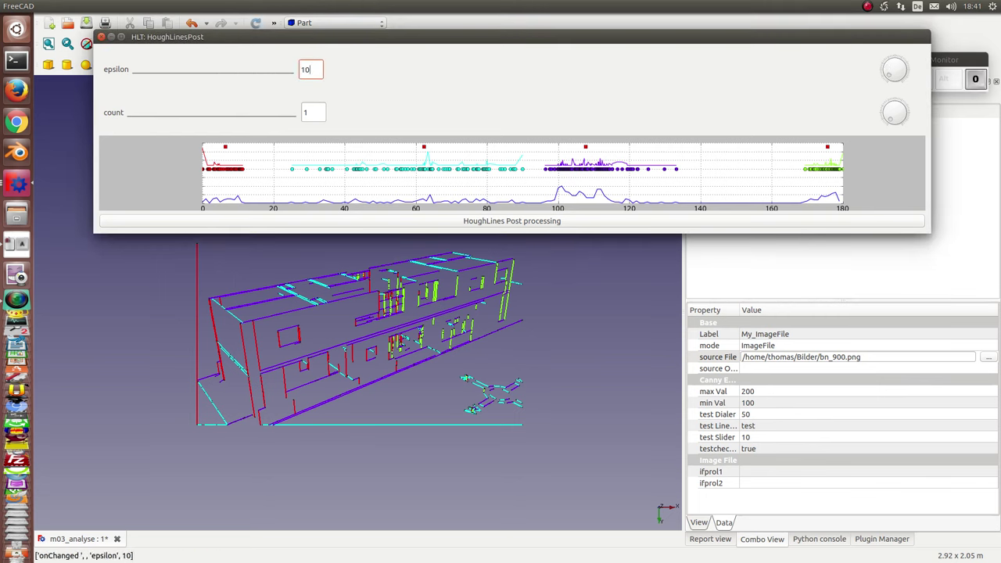
left_click(408, 223)
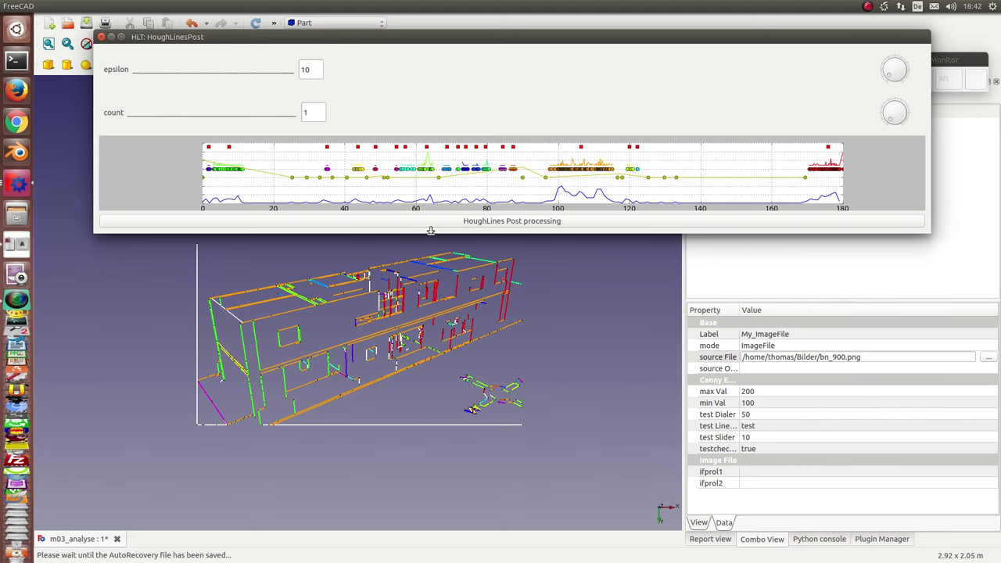
scroll(369, 430, "up", 2)
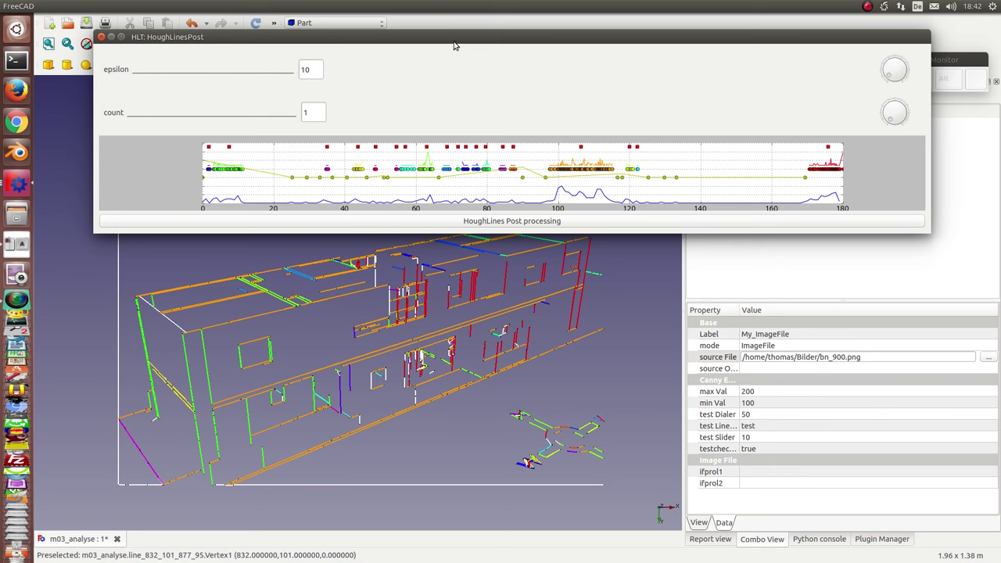
left_click_drag(452, 42, 447, 39)
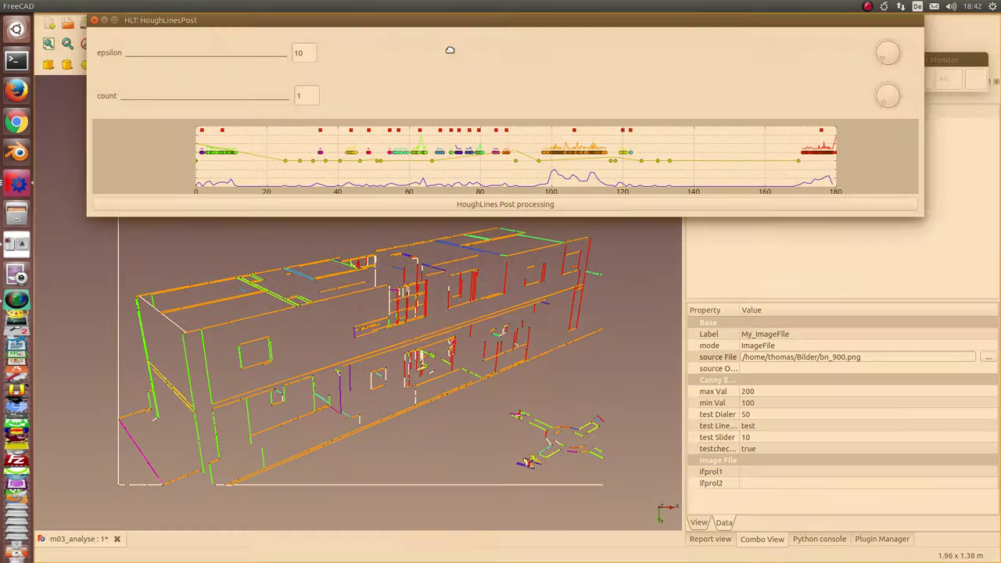
scroll(327, 354, "up", 3)
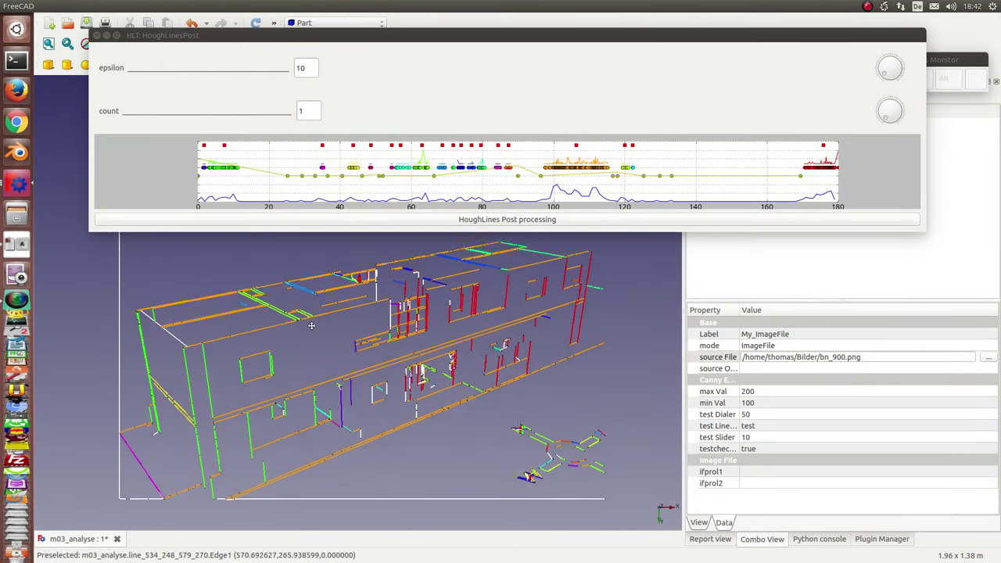
scroll(327, 354, "down", 4)
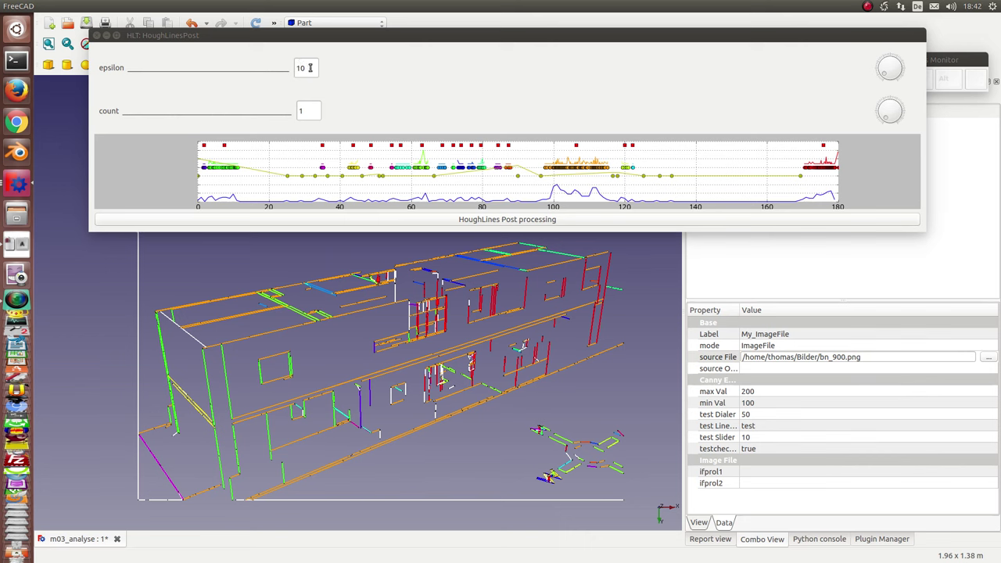
Set epsilon to 2 and rerun the direction clustering.
double_click(310, 68)
type("2")
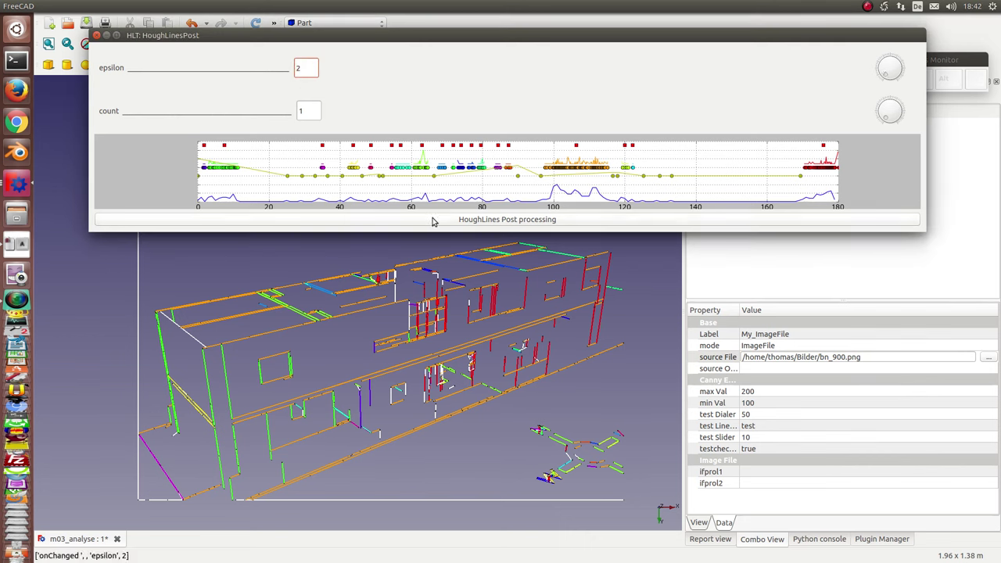
left_click(441, 222)
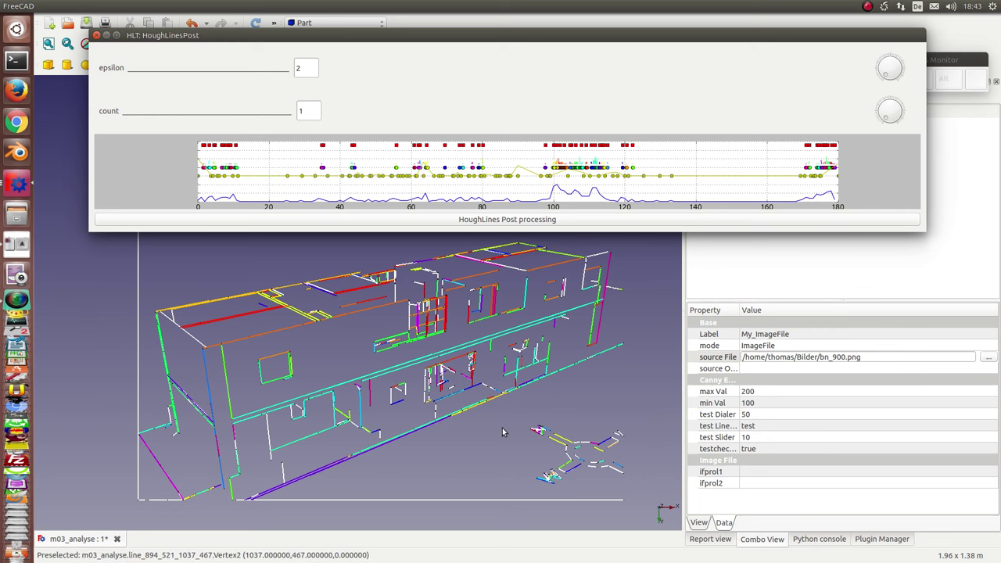
Zoom and pan around the finely coloured edges, then lower the post-processing window to reveal the tree.
scroll(615, 473, "up", 2)
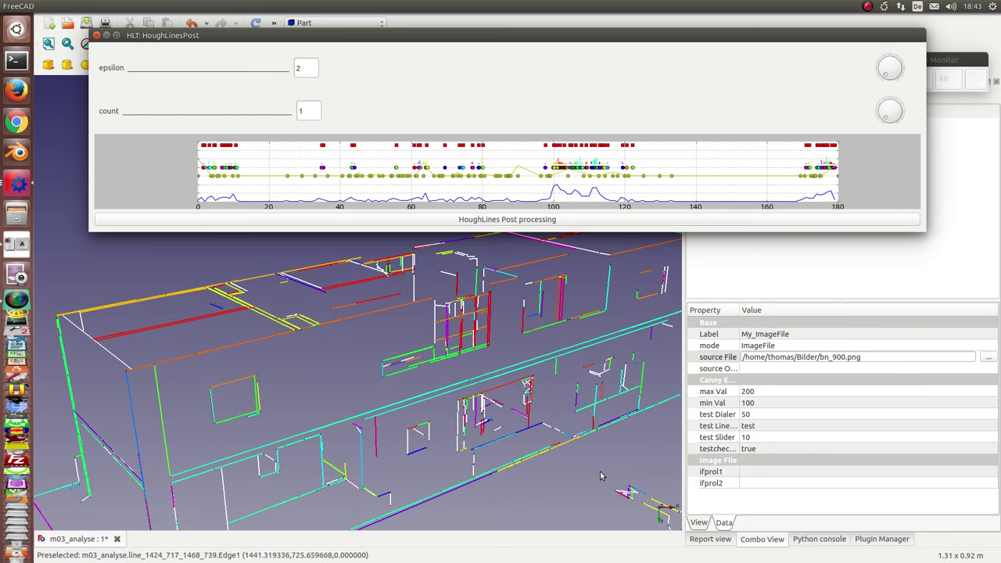
scroll(600, 471, "up", 5)
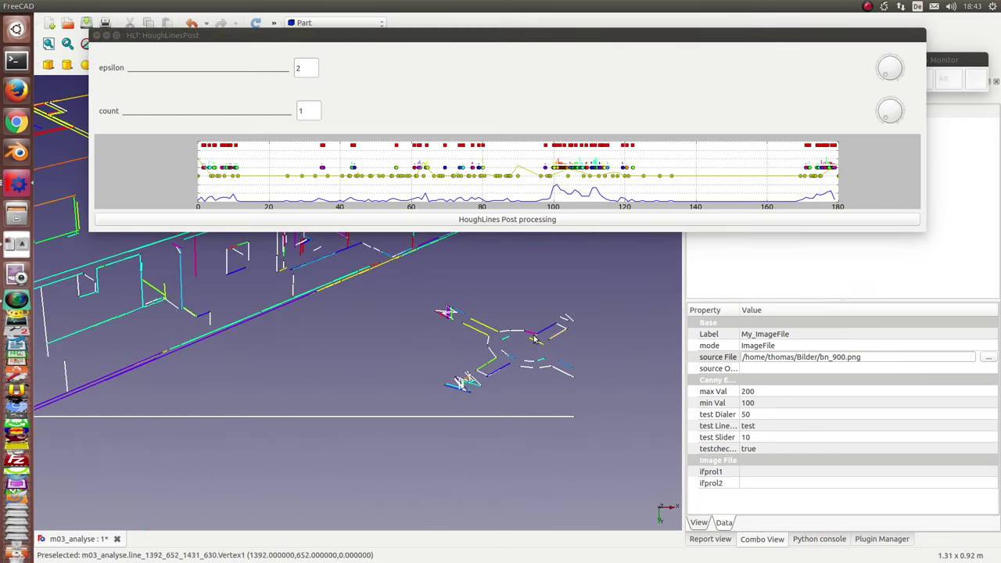
scroll(351, 356, "down", 3)
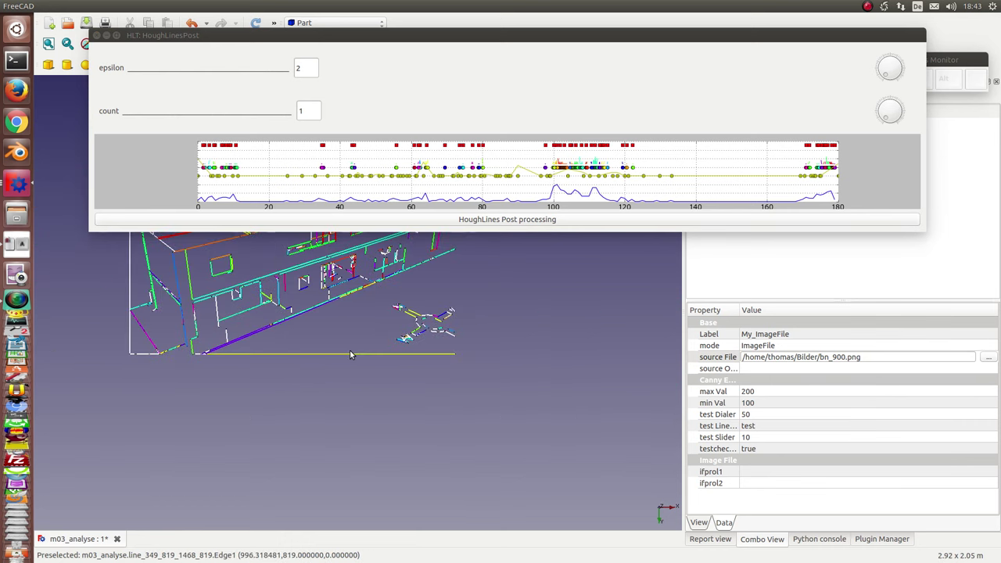
scroll(351, 356, "up", 2)
middle_click_drag(351, 355, 501, 434)
scroll(413, 361, "up", 4)
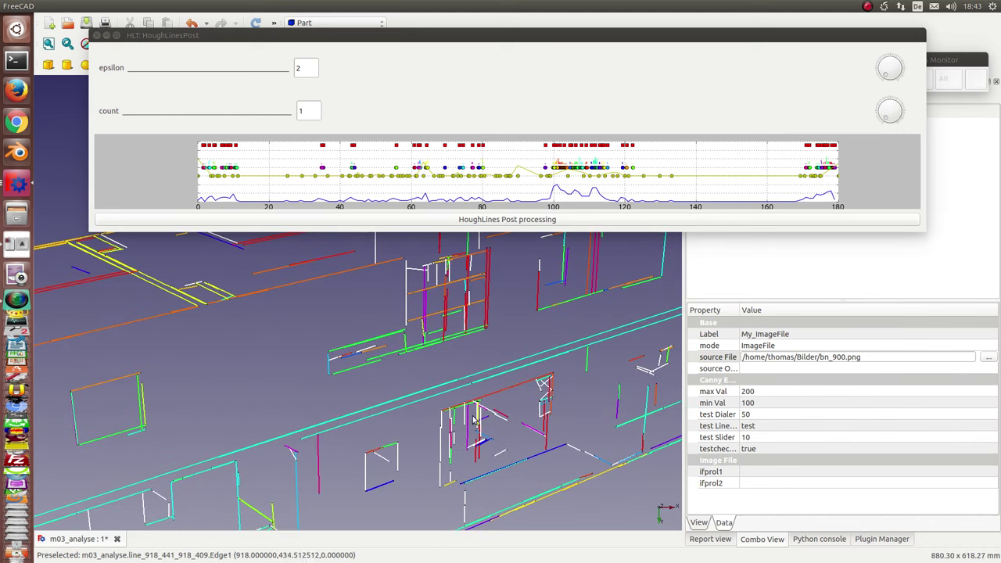
scroll(474, 420, "down", 5)
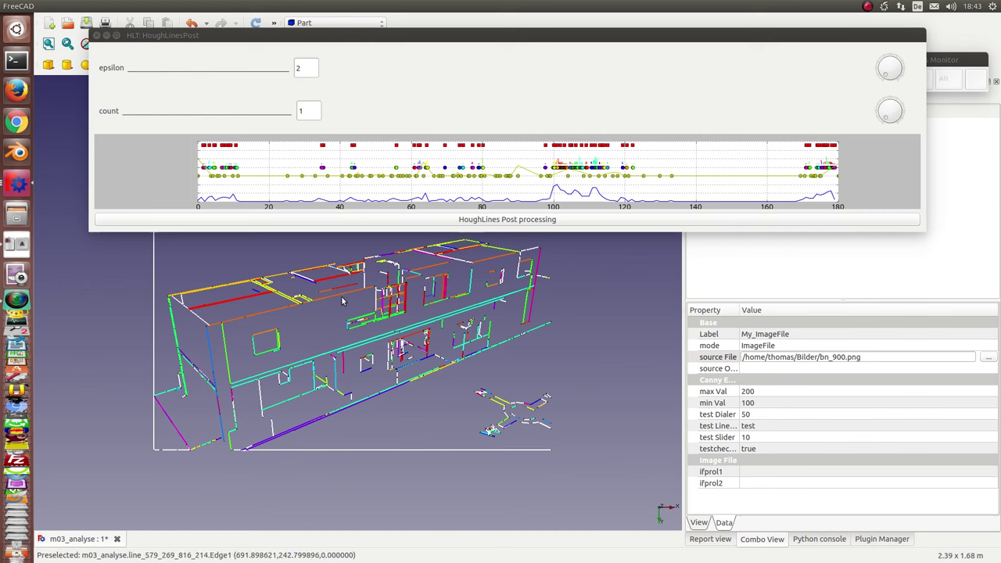
scroll(380, 428, "up", 2)
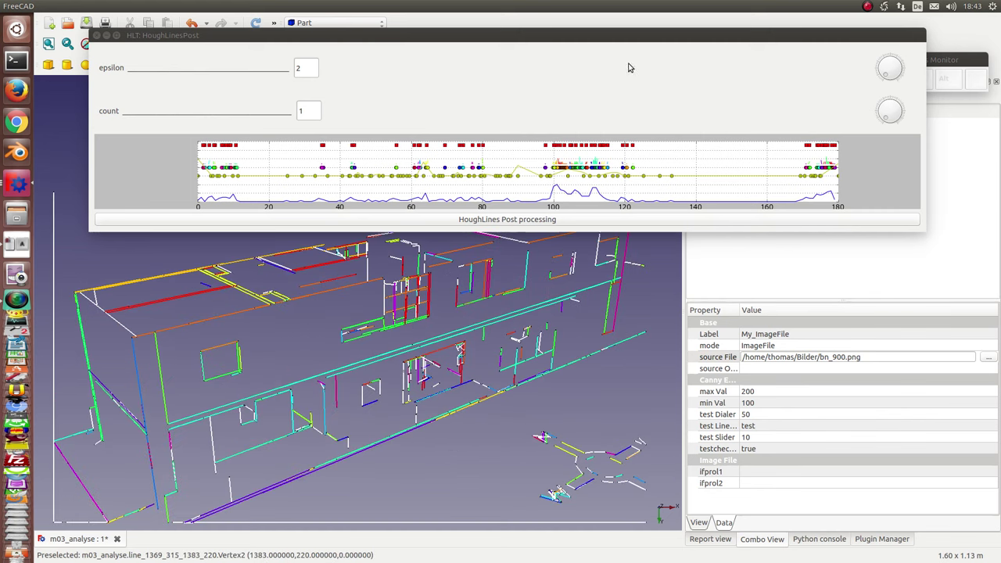
left_click_drag(625, 36, 603, 295)
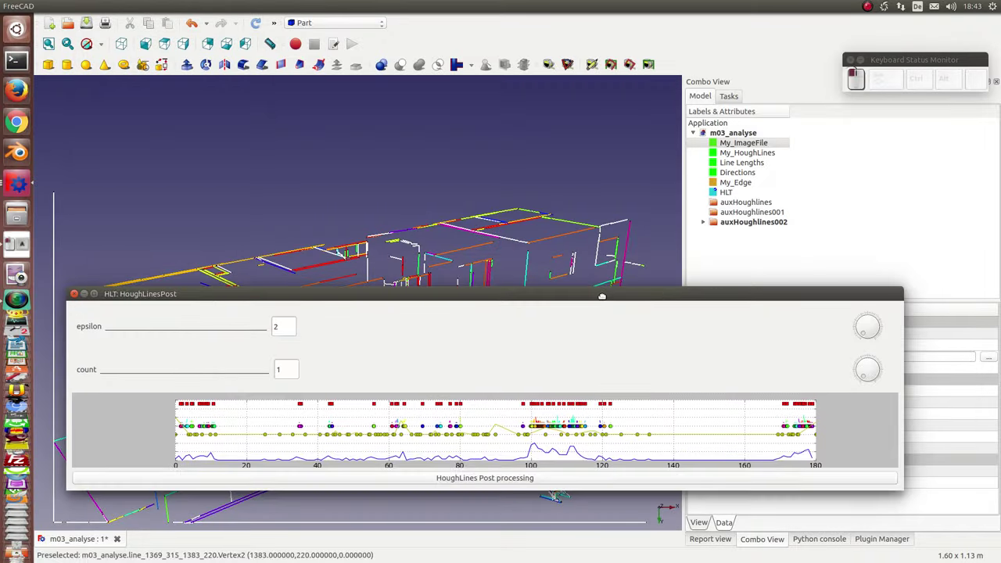
Delete the auxHoughlines002 result and select My_ImageFile.
left_click(747, 224)
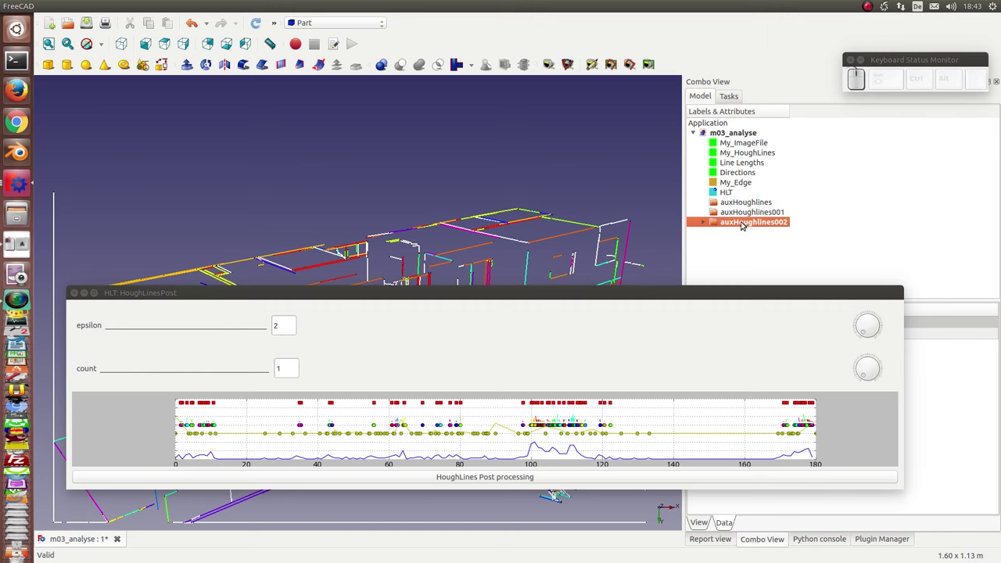
key("Delete")
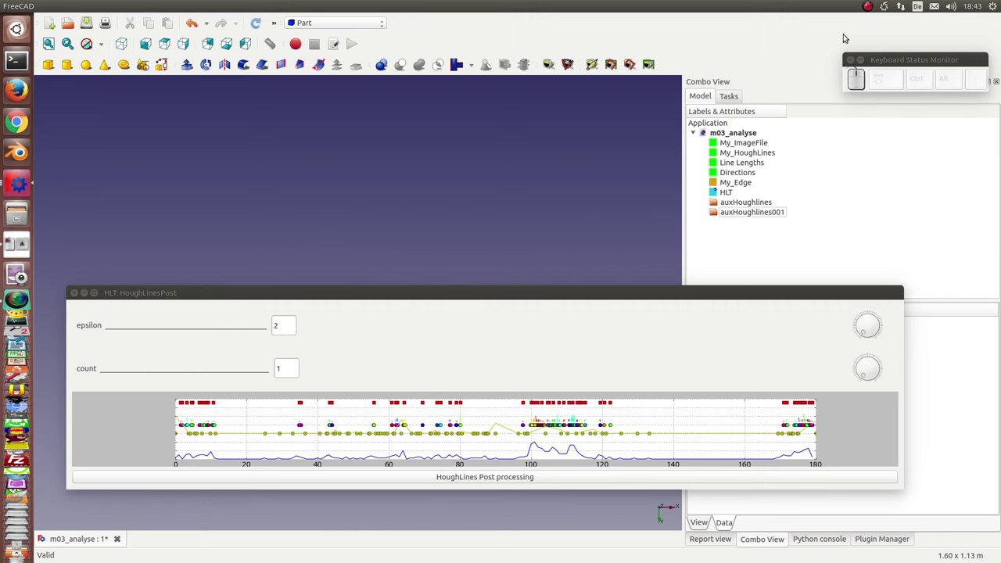
left_click(765, 141)
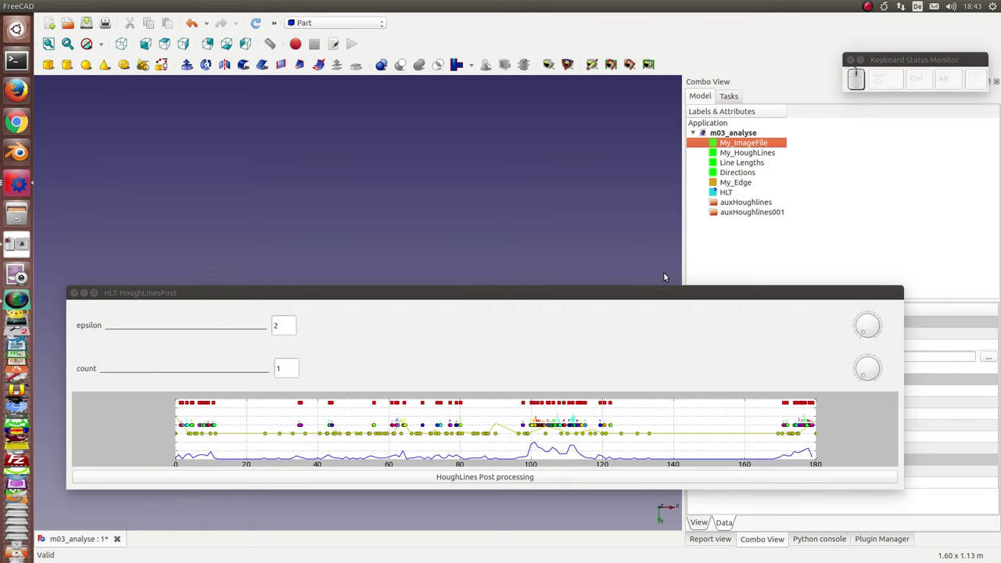
left_click_drag(664, 301, 518, 30)
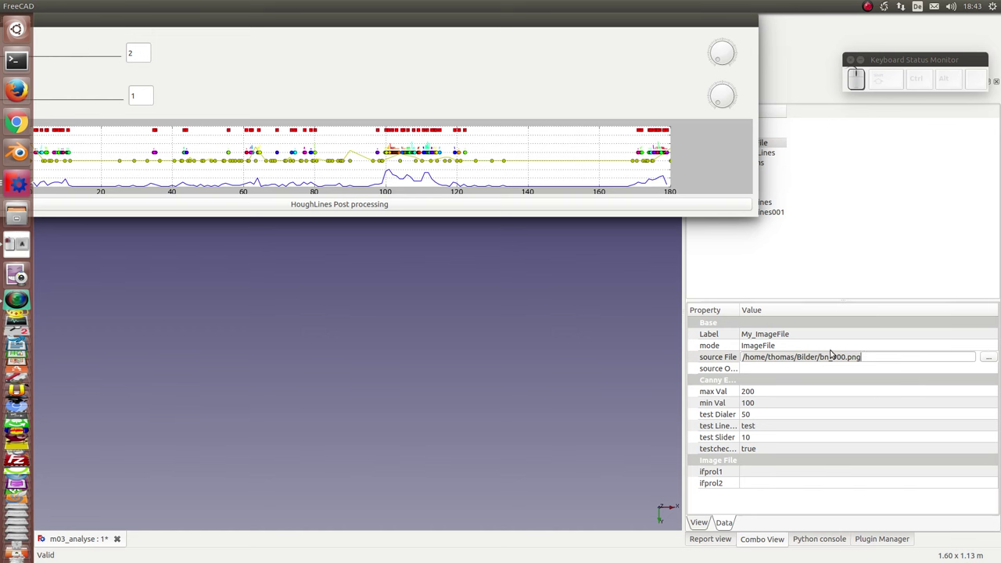
Change the source File from bn_900.png to bn_901.png.
left_click_drag(841, 358, 847, 358)
key("BackSpace")
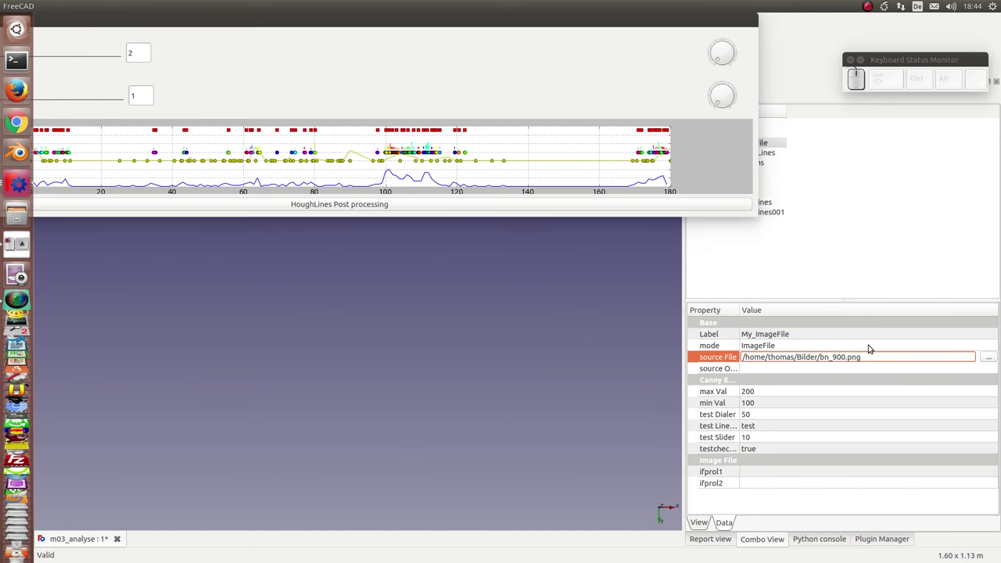
type("1")
key("Return")
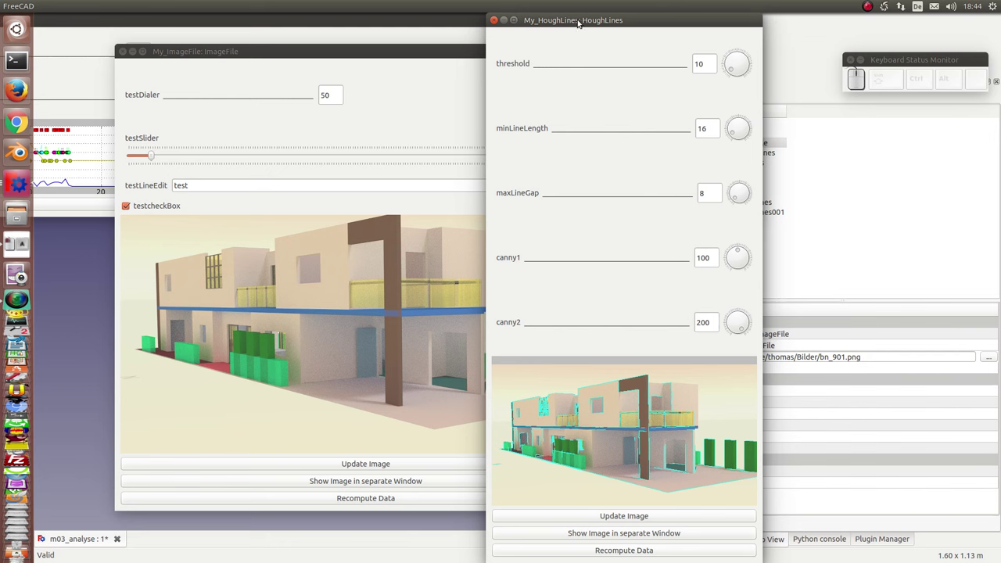
left_click_drag(566, 25, 1000, 24)
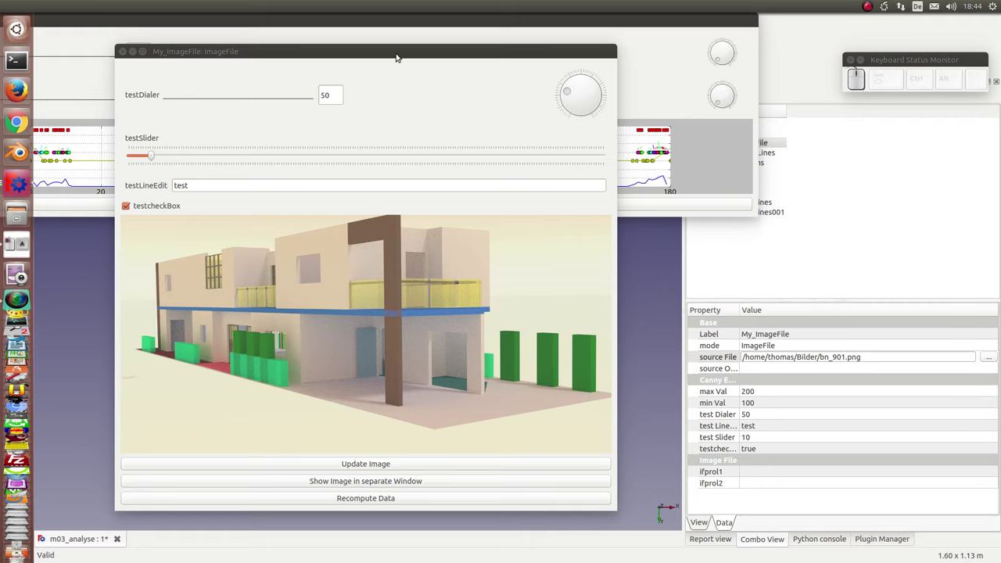
left_click_drag(396, 57, 1000, 47)
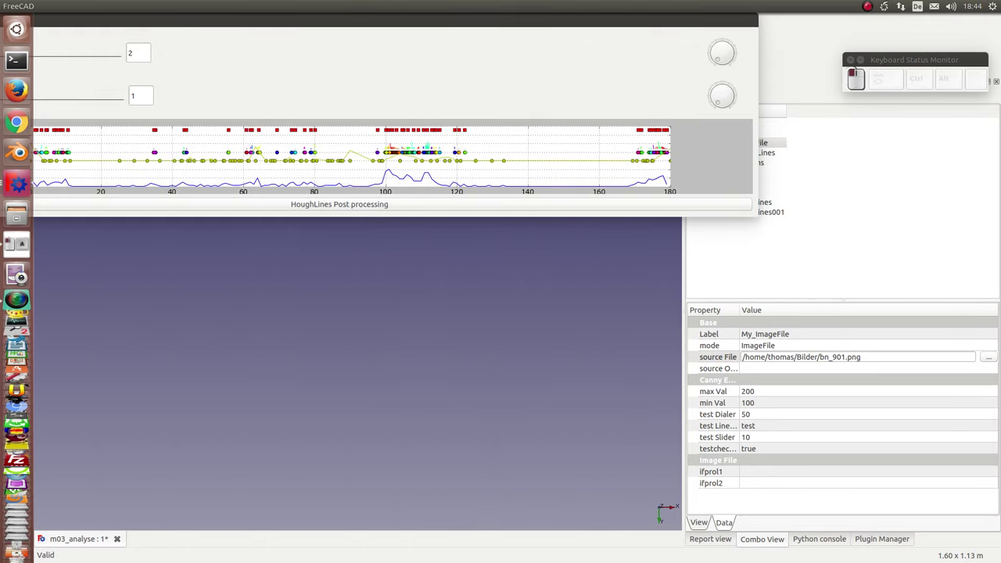
Run HoughLines post-processing on the bn_901 render and orbit the resulting line model.
left_click(410, 206)
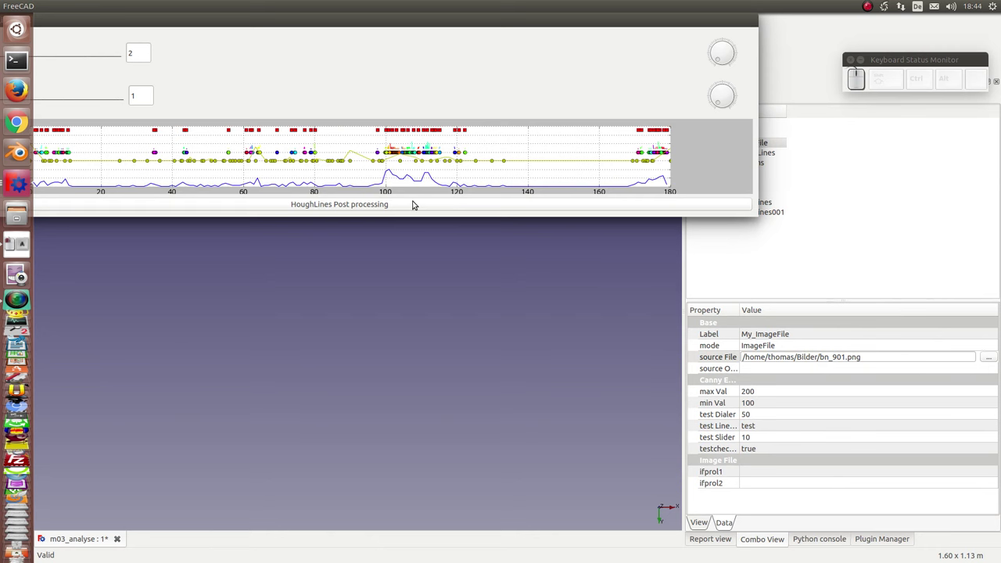
left_click(414, 205)
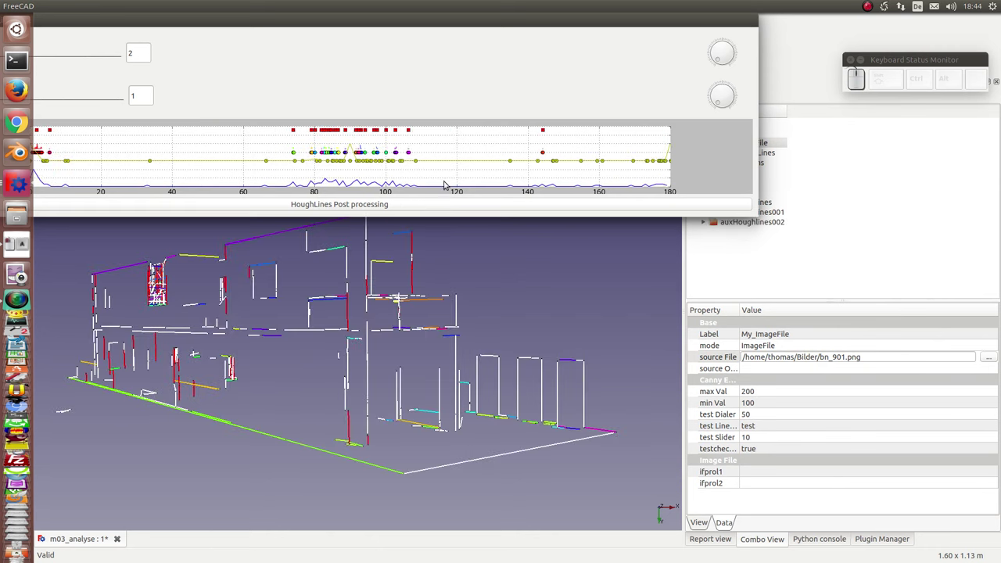
double_click(434, 24)
double_click(571, 14)
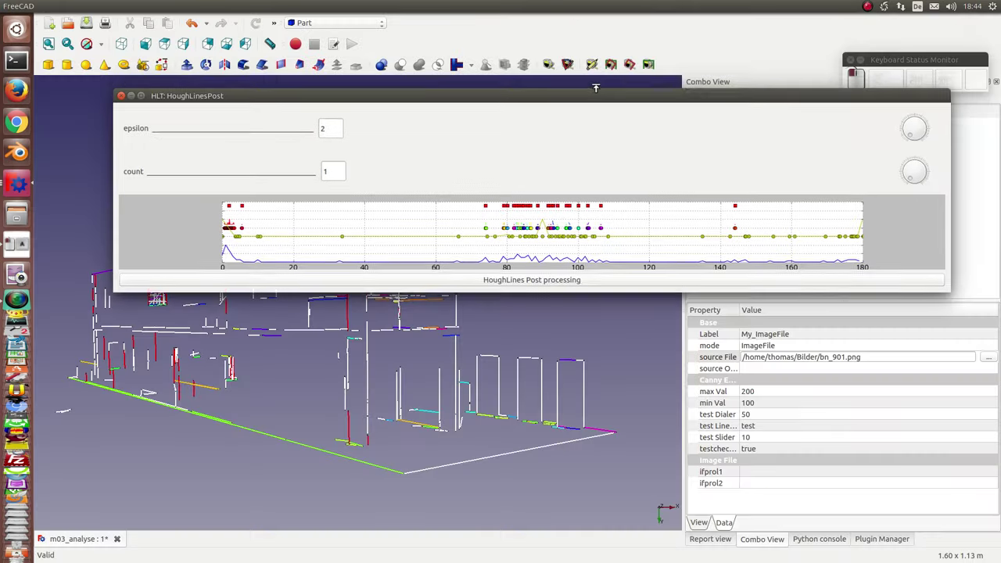
middle_click_drag(459, 412, 610, 469)
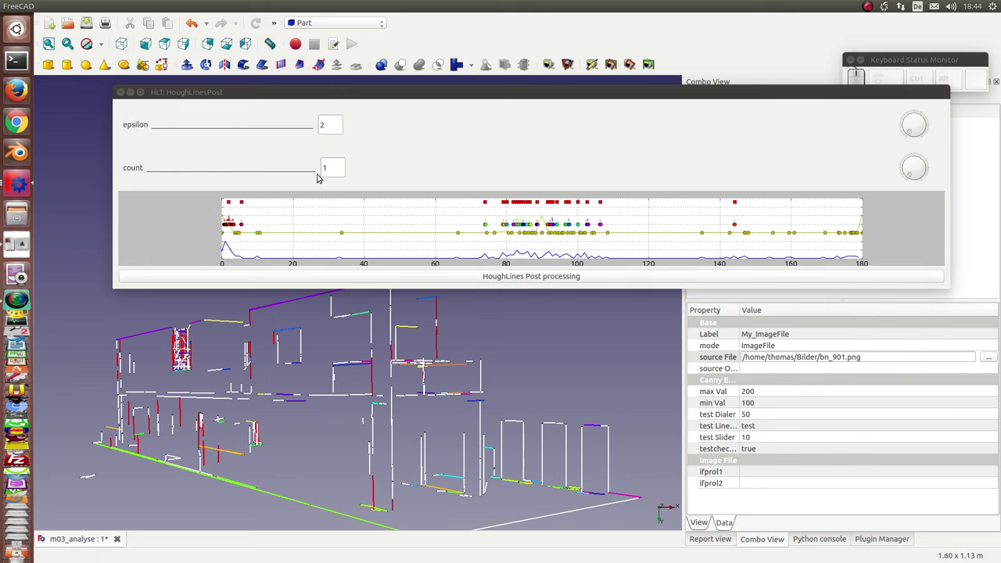
Change the HoughLinesPost epsilon from 2 to 10.
left_click(326, 126)
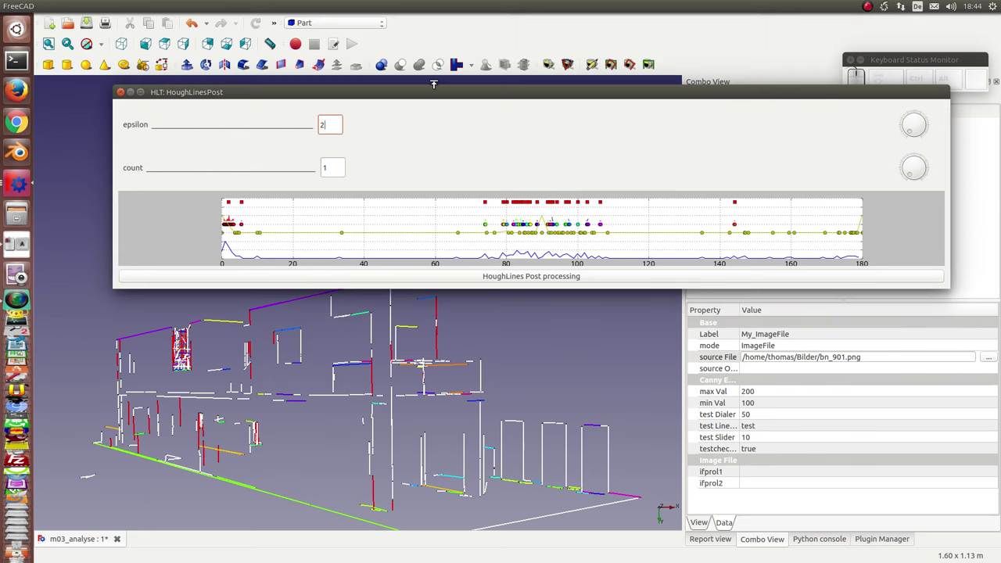
key("BackSpace")
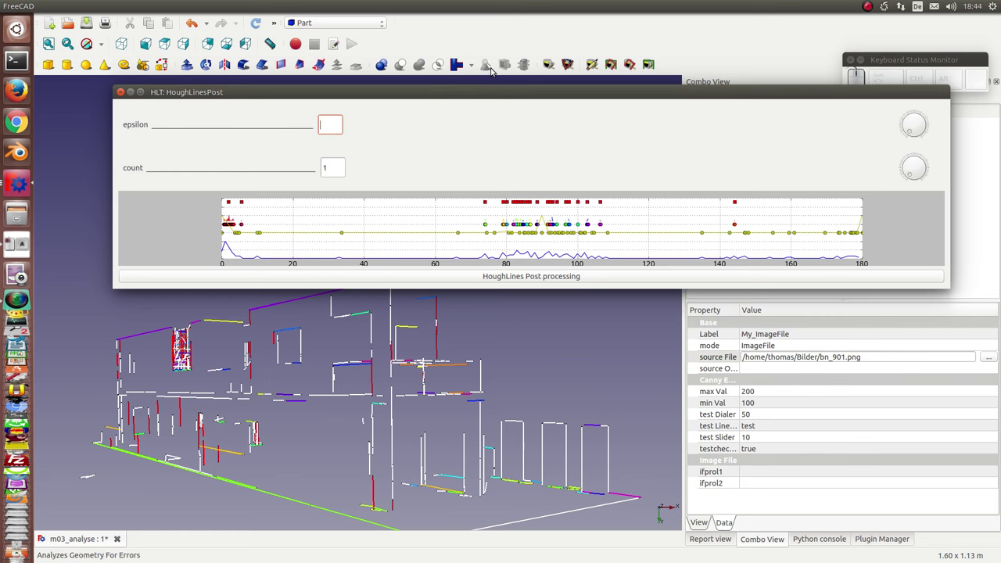
type("10")
left_click(603, 284)
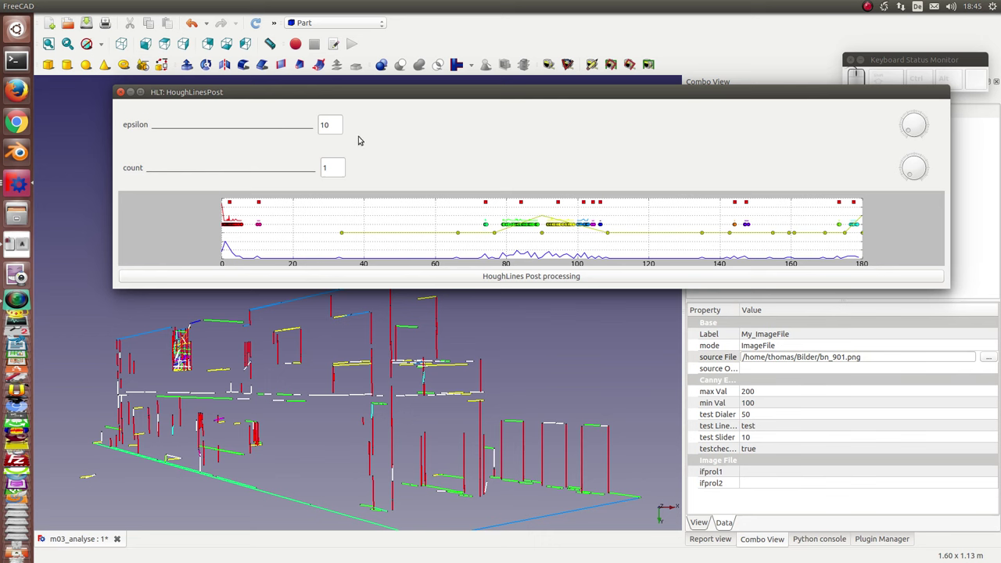
Set epsilon to 50 and enlarge the post-processing window to view the red and green clusters.
double_click(333, 125)
type("50")
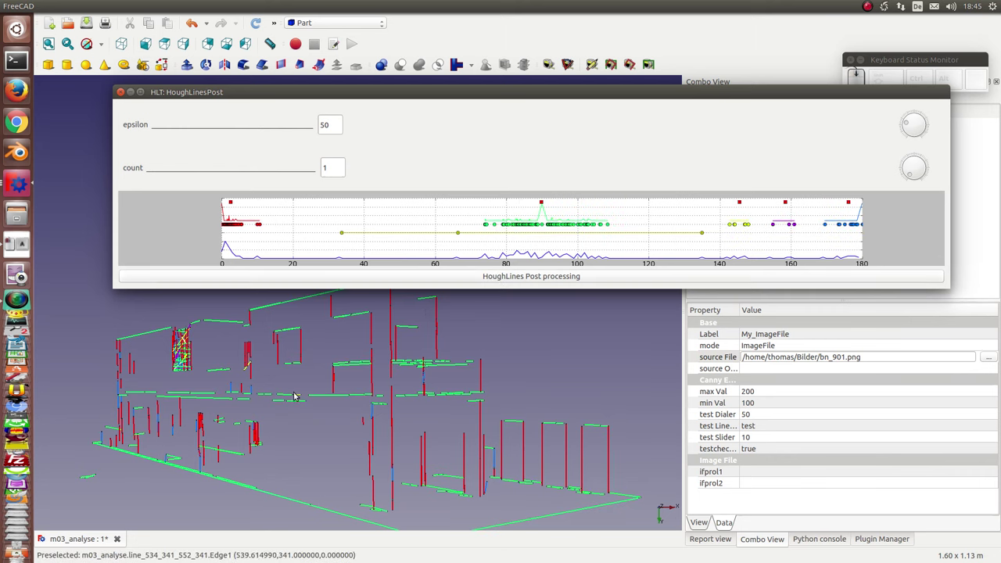
scroll(296, 399, "down", 2)
middle_click_drag(309, 384, 320, 412)
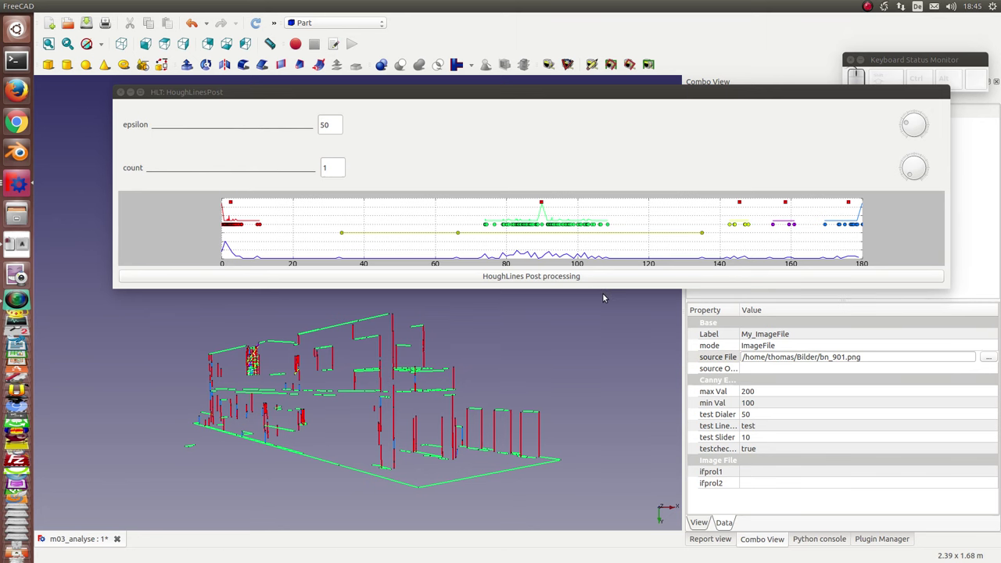
left_click_drag(603, 287, 603, 309)
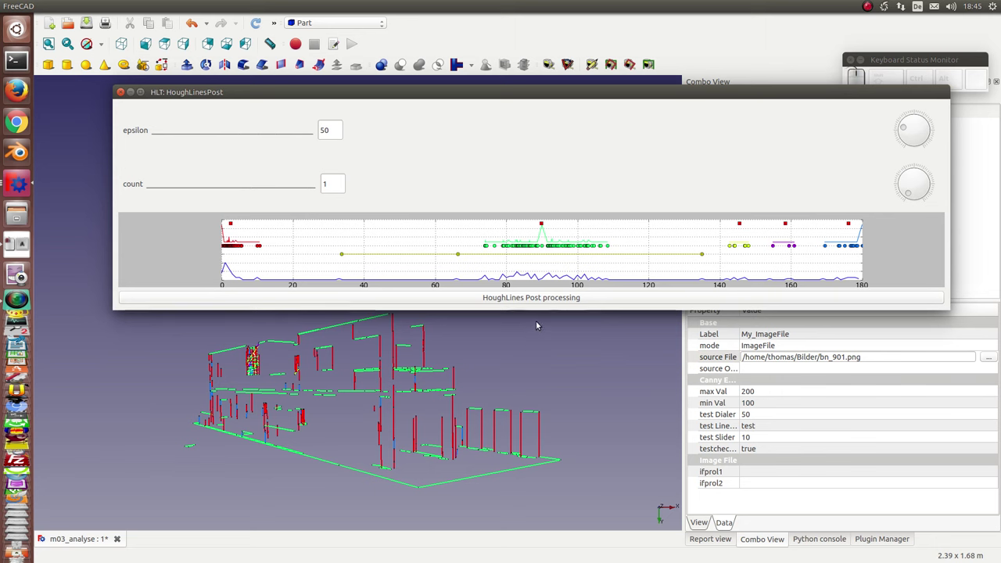
Change the HoughLinesPost epsilon from 50 to 25, adding purple, yellow and blue clusters.
double_click(334, 129)
type("25")
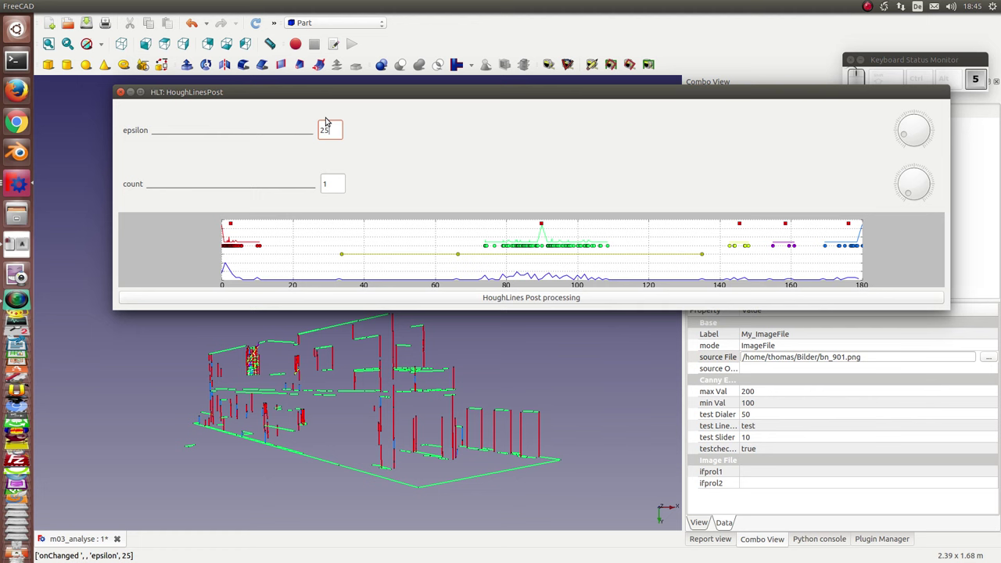
left_click(617, 299)
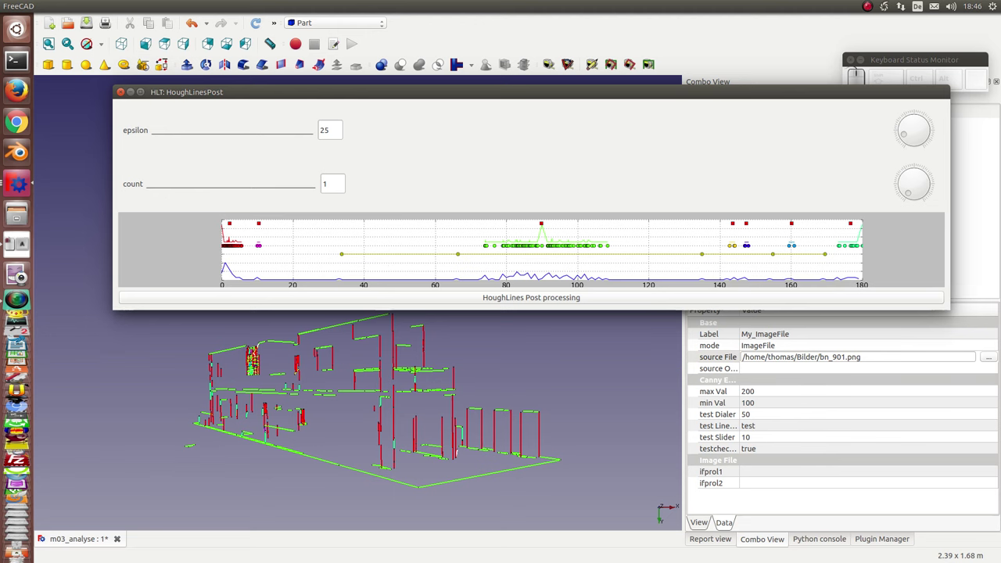
left_click(235, 328)
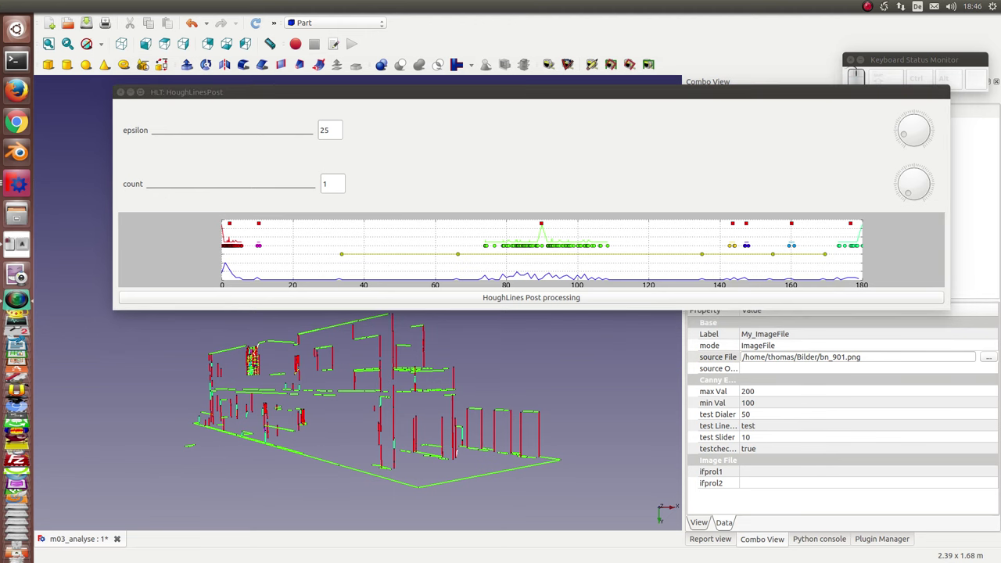